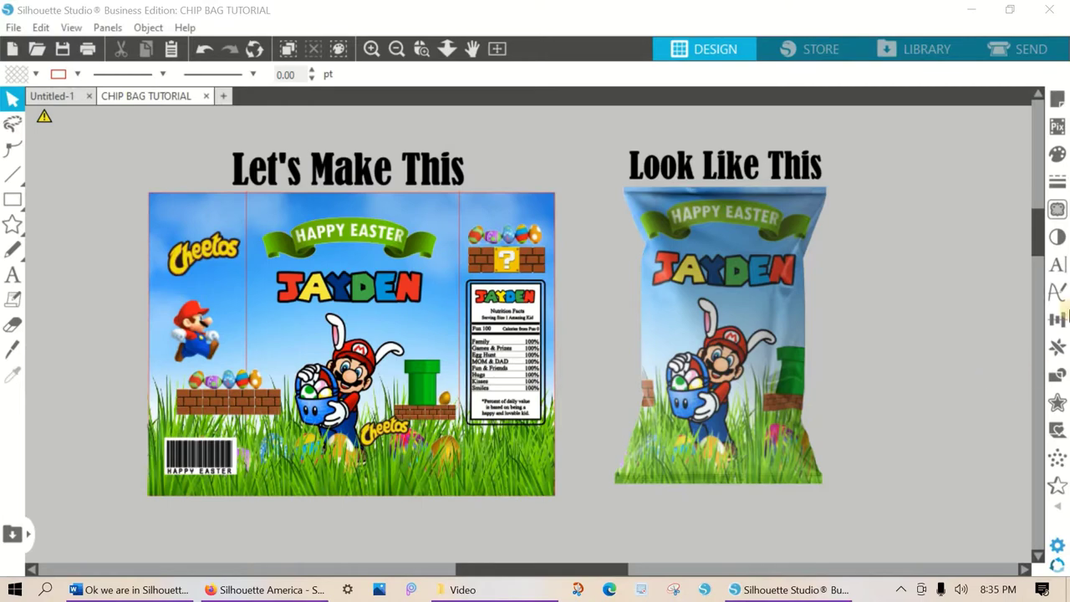
Step: Scroll down to show the blank 10.057 x 7.510 bag template and the loose artwork beside it
{"action": "left_click_drag", "start_coordinate": [1034, 227], "coordinate": [1027, 309]}
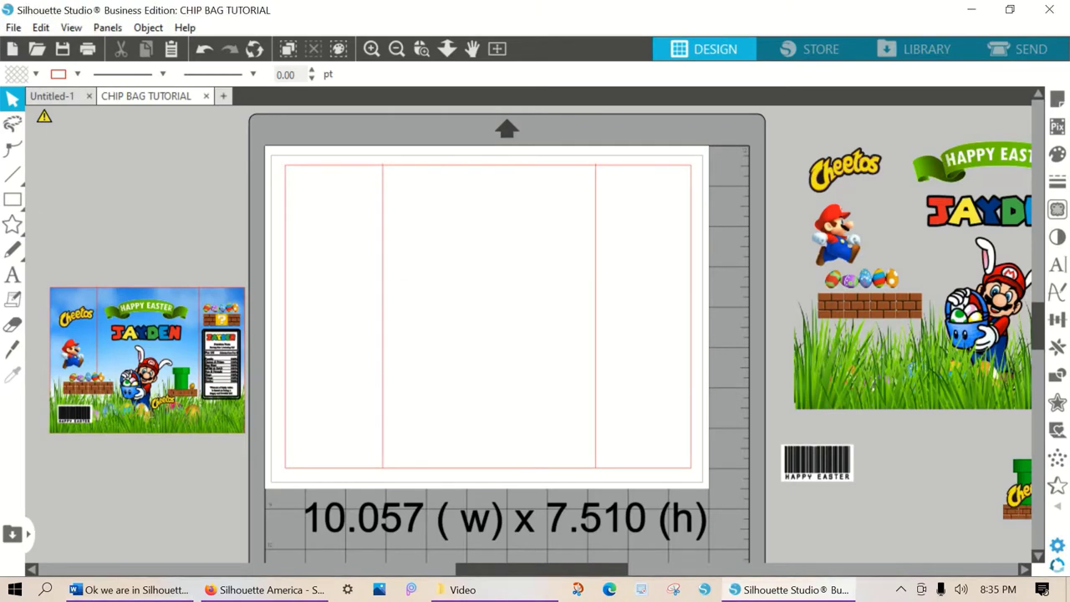
Step: Drop the blue-sky-and-grass image onto the bag template and fit it to the trim area
{"action": "left_click_drag", "start_coordinate": [187, 148], "coordinate": [454, 254]}
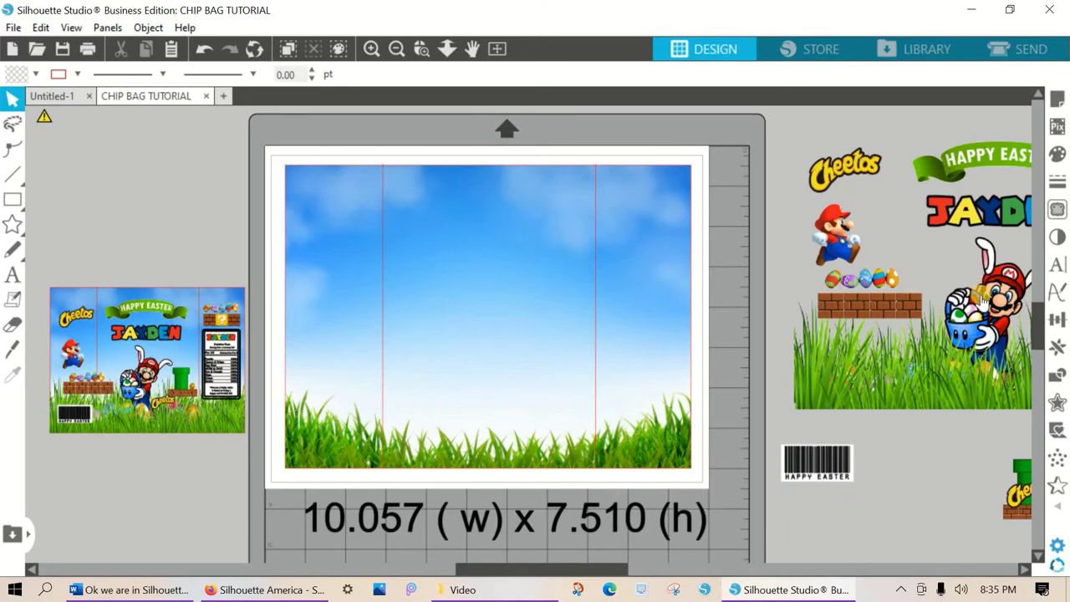
Step: Undo recent artwork edits, including a move that hid the pieces behind the background
{"action": "key", "text": "ctrl+z"}
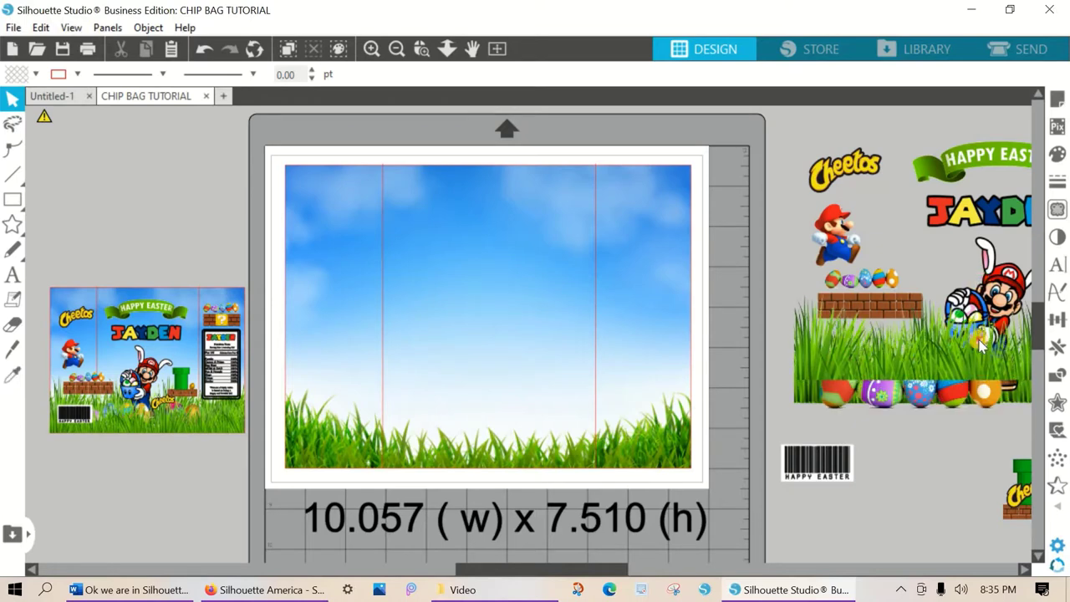
{"action": "key", "text": "ctrl+z"}
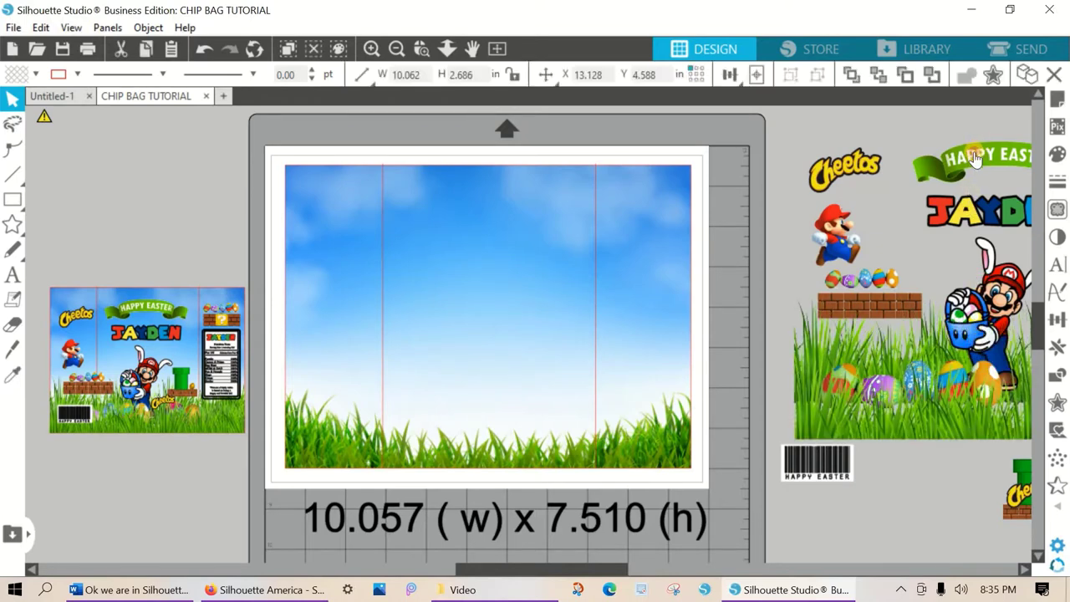
{"action": "left_click_drag", "start_coordinate": [973, 159], "coordinate": [541, 176]}
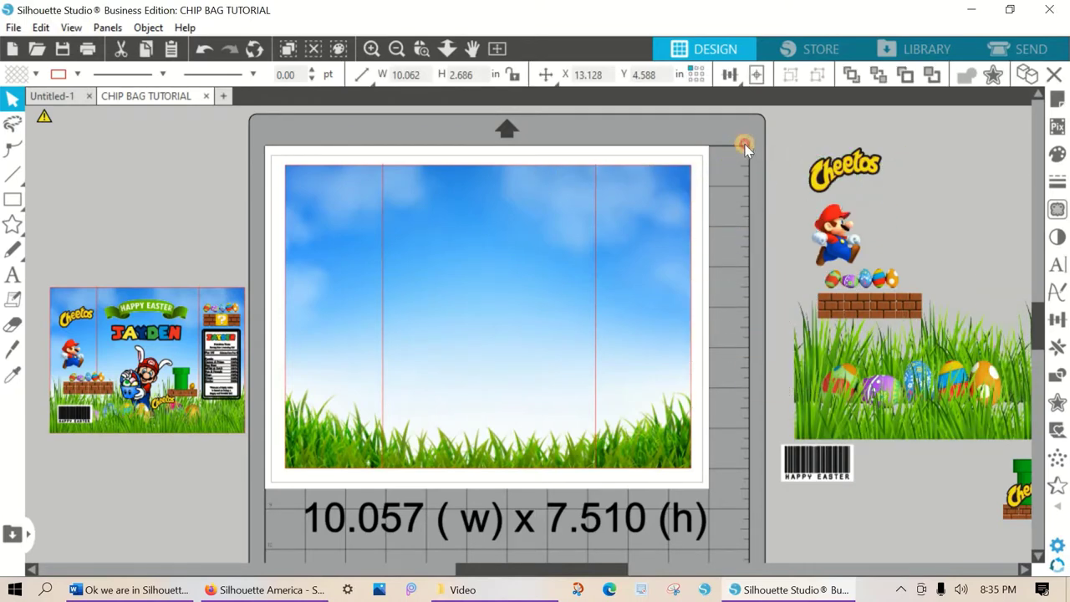
{"action": "key", "text": "ctrl+z"}
{"action": "key", "text": "ctrl+z"}
{"action": "key", "text": "ctrl+z"}
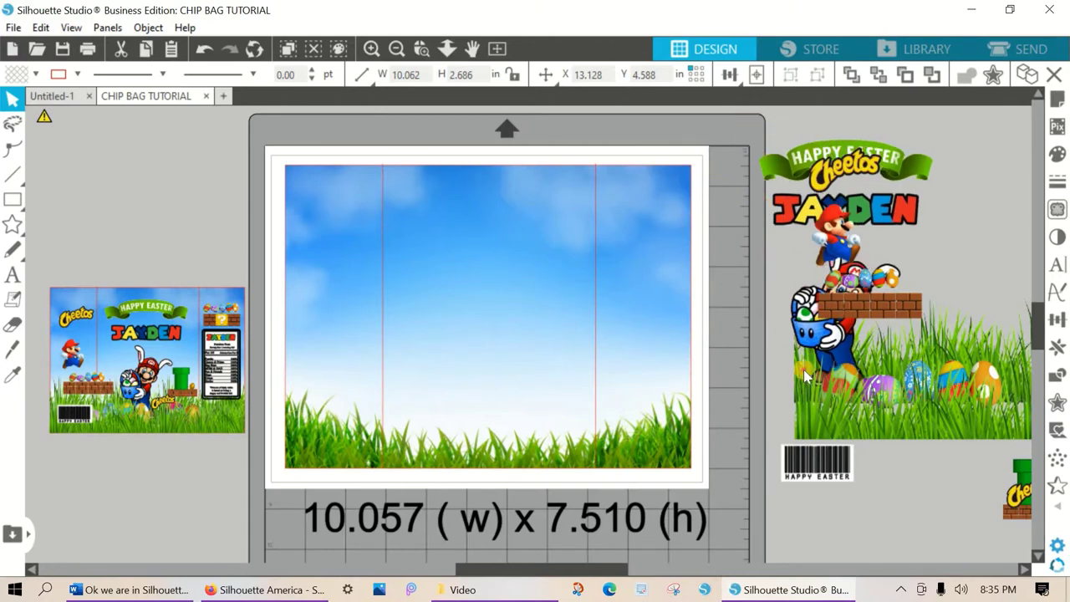
Step: Ungroup the right-side artwork and place the banner, JAYDEN and bunny Mario on the sky
{"action": "left_click_drag", "start_coordinate": [955, 470], "coordinate": [783, 409]}
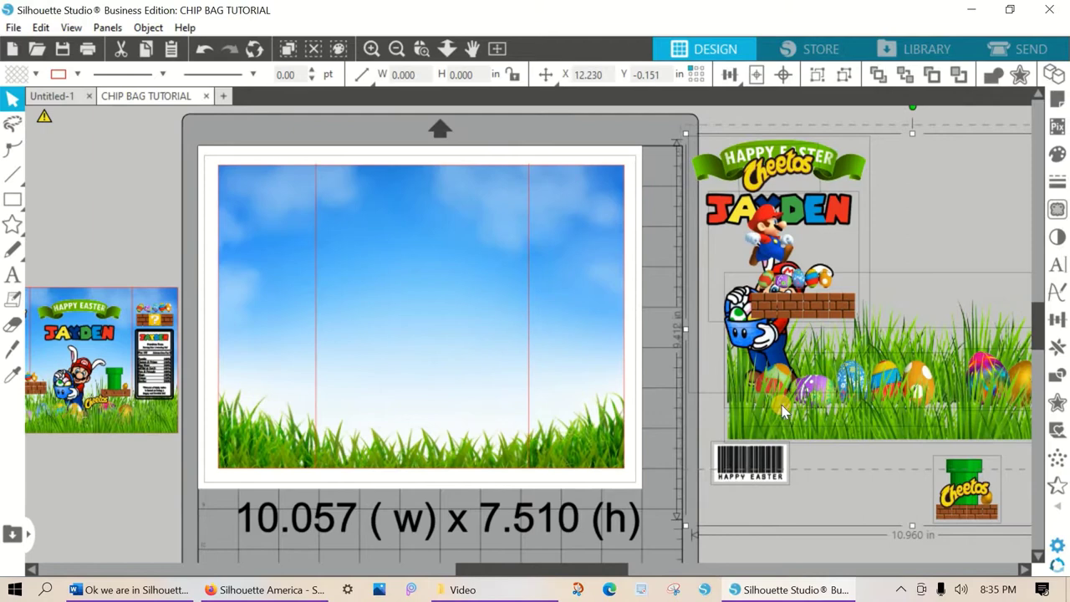
{"action": "right_click", "coordinate": [781, 386]}
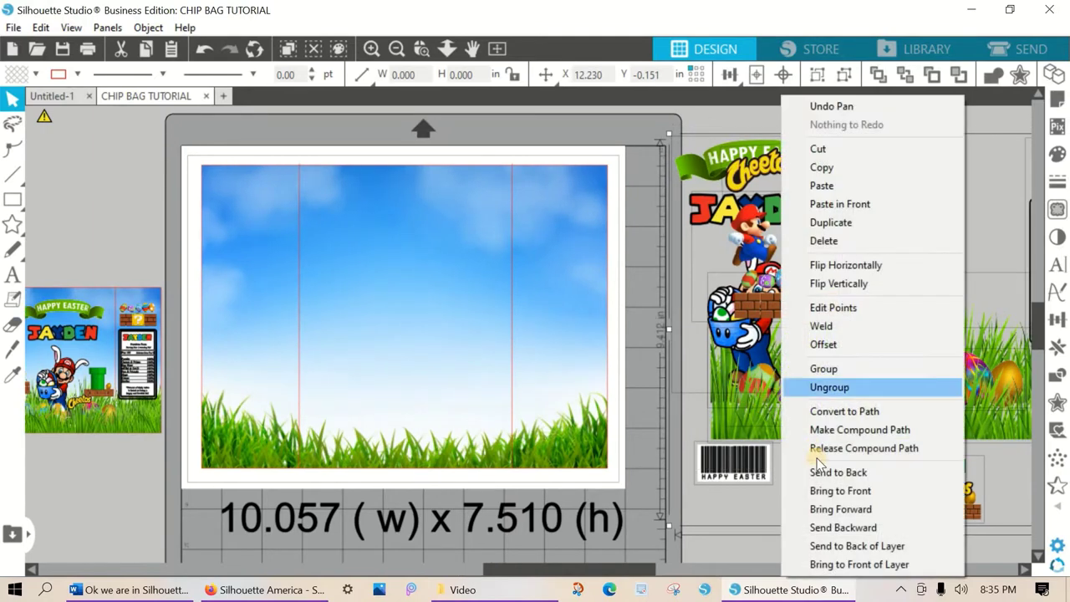
{"action": "left_click", "coordinate": [828, 491]}
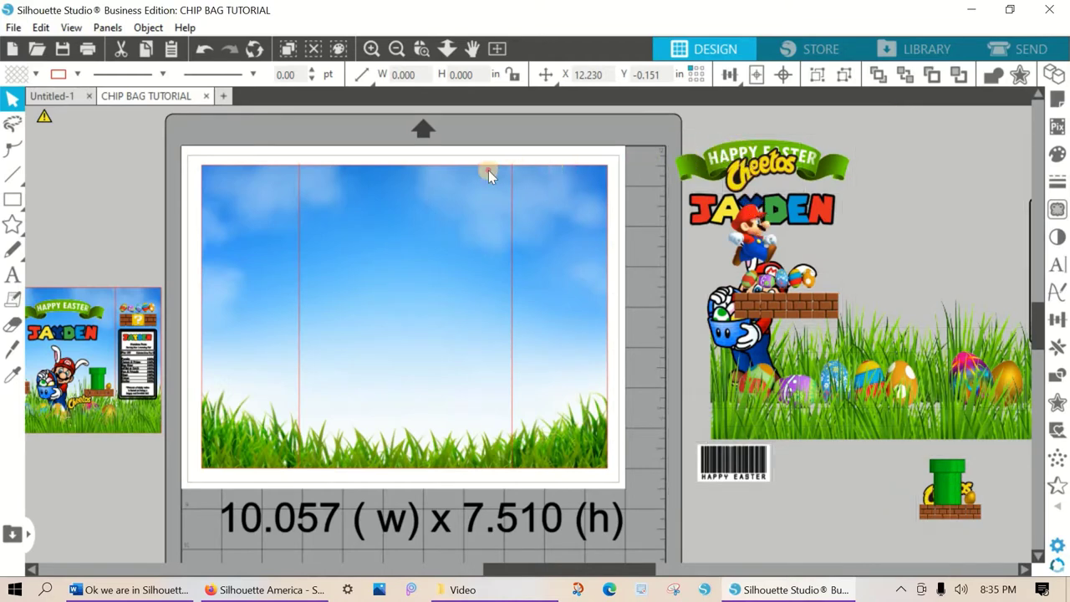
{"action": "left_click_drag", "start_coordinate": [489, 173], "coordinate": [347, 215]}
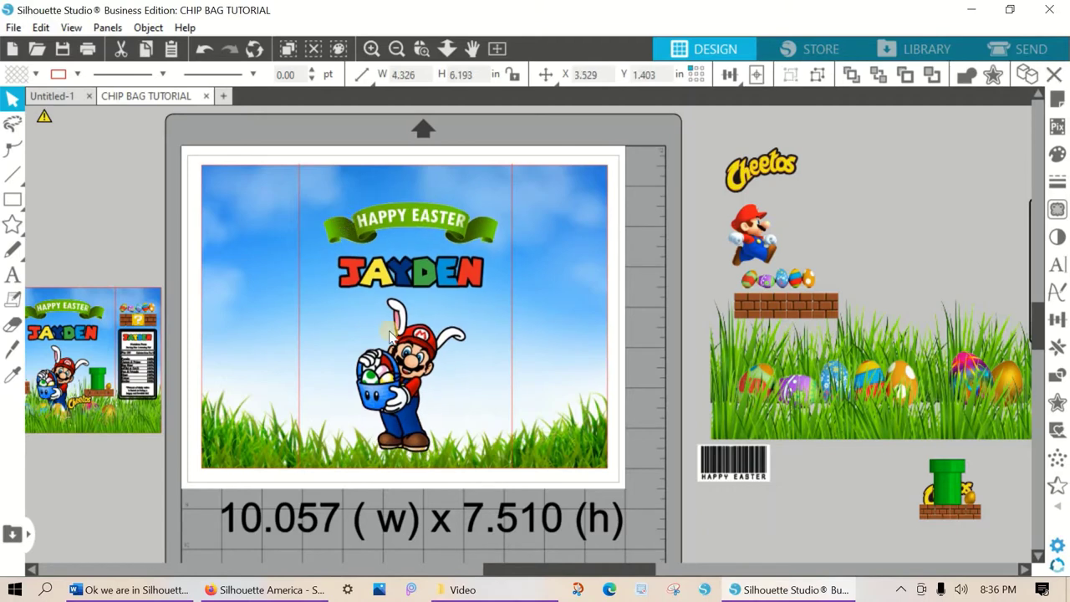
Step: Center the banner, JAYDEN name and bunny Mario group horizontally against the sky background
{"action": "left_click", "coordinate": [415, 368]}
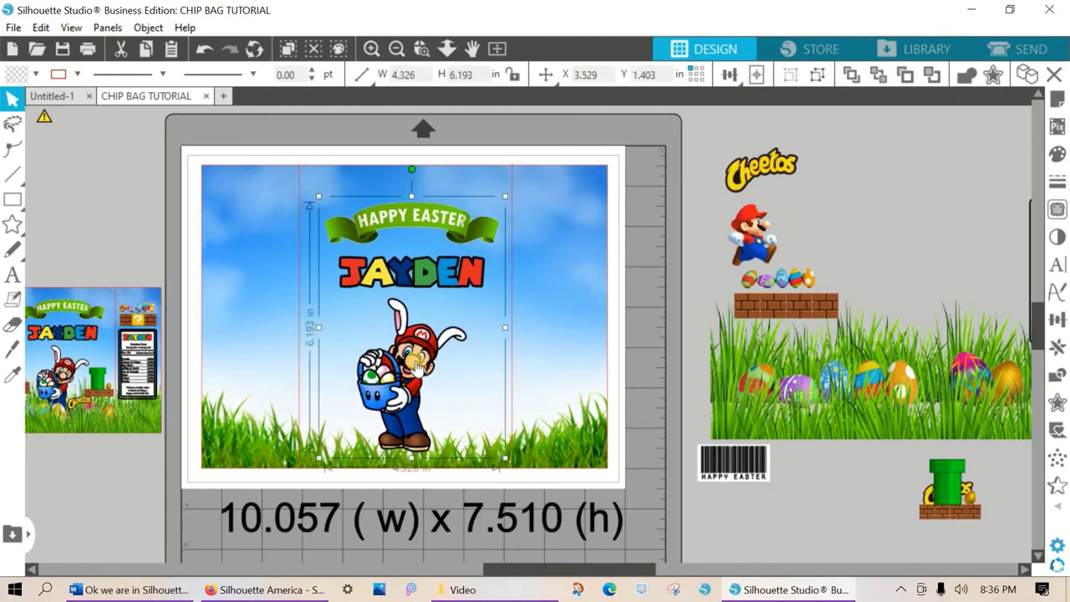
{"action": "left_click", "coordinate": [537, 178]}
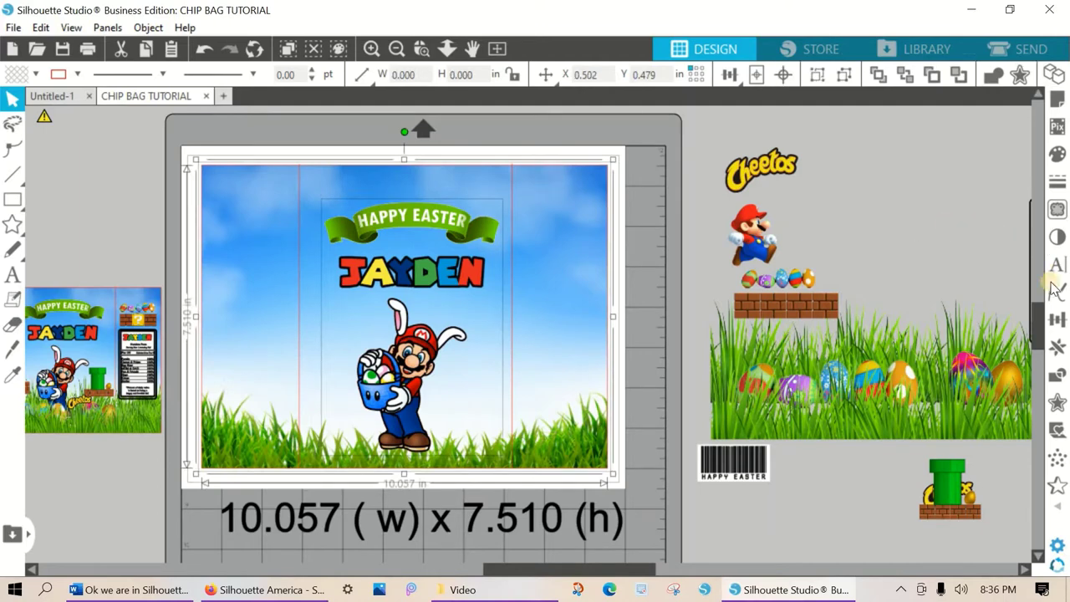
{"action": "left_click", "coordinate": [1057, 318]}
{"action": "left_click", "coordinate": [958, 213]}
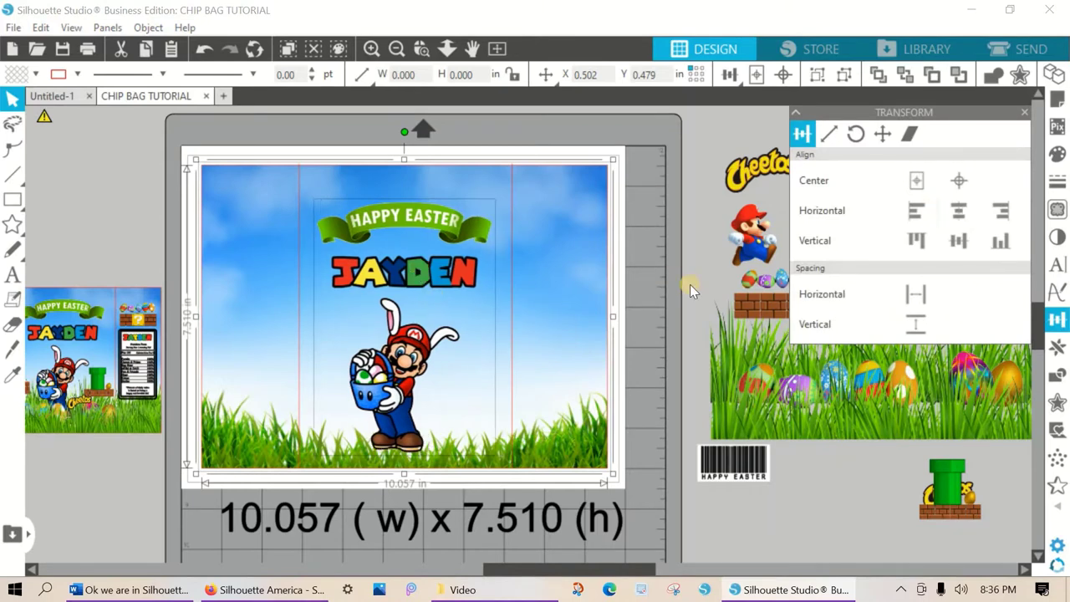
Step: Separate the grass strip from the eggs and lay it along the bag's bottom over Mario's legs
{"action": "left_click", "coordinate": [1024, 111]}
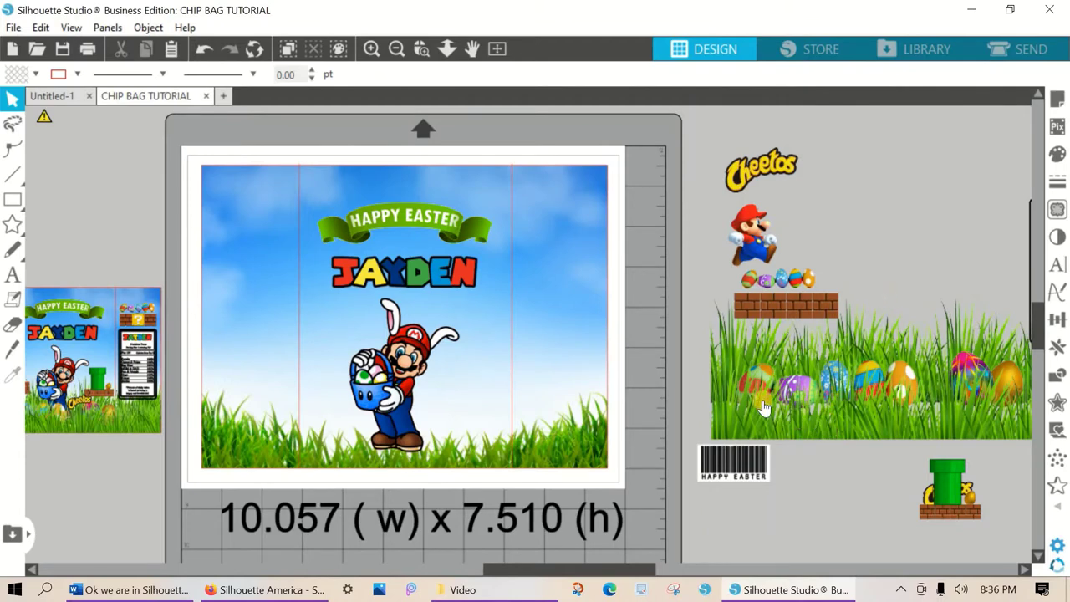
{"action": "left_click_drag", "start_coordinate": [752, 407], "coordinate": [621, 472]}
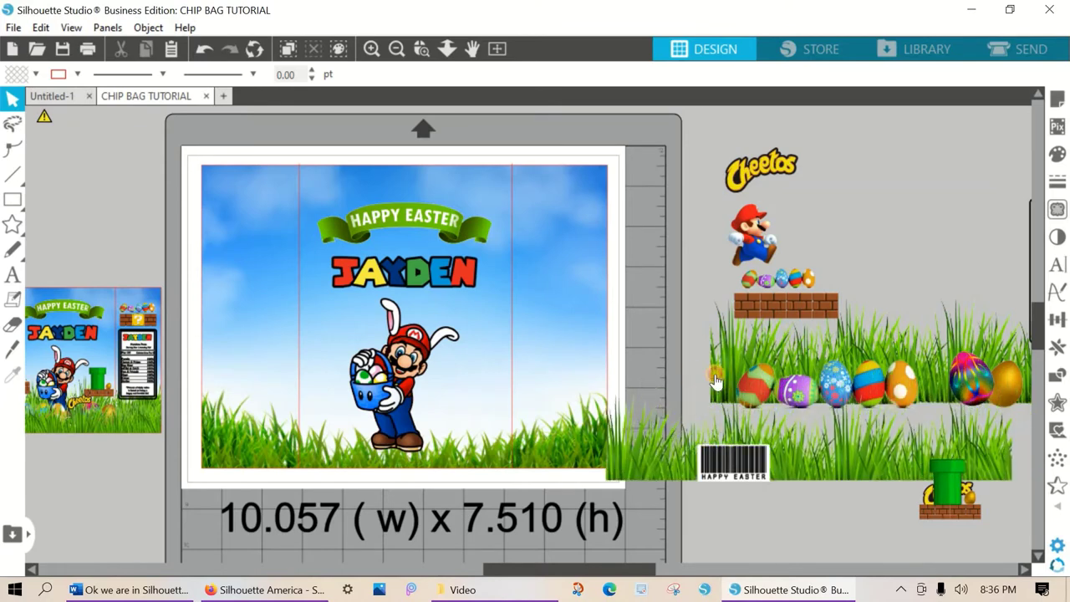
{"action": "left_click_drag", "start_coordinate": [633, 383], "coordinate": [389, 422]}
{"action": "left_click_drag", "start_coordinate": [727, 360], "coordinate": [233, 426]}
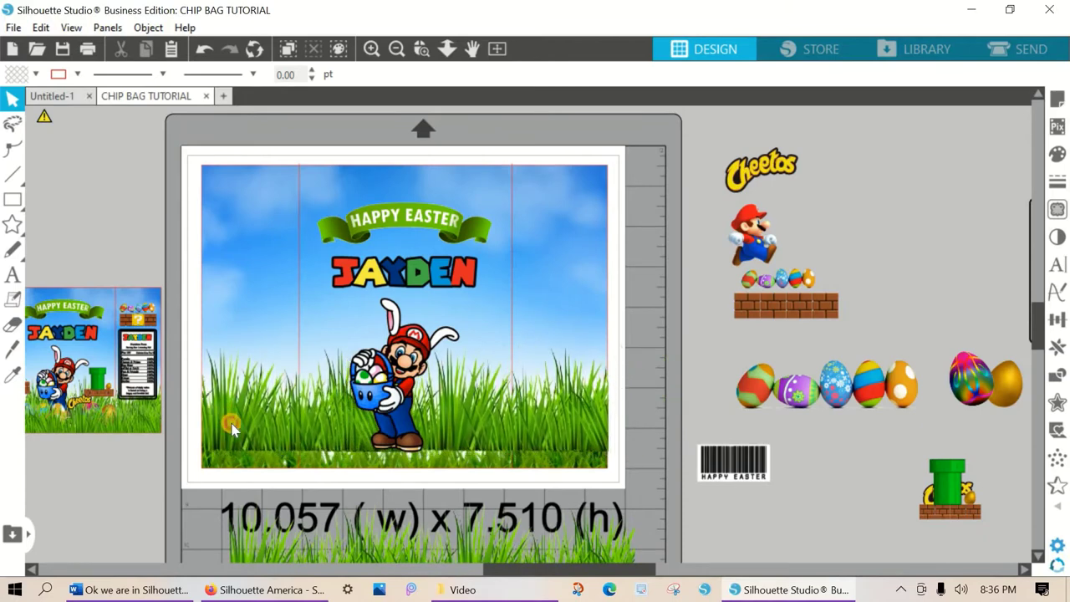
{"action": "left_click", "coordinate": [235, 425]}
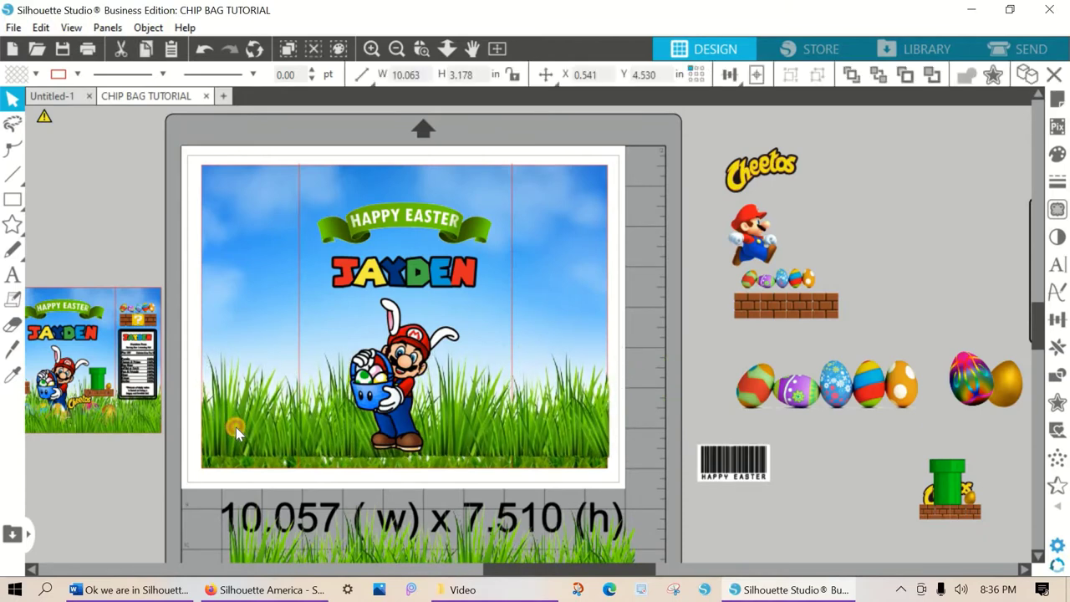
{"action": "left_click_drag", "start_coordinate": [236, 427], "coordinate": [231, 451]}
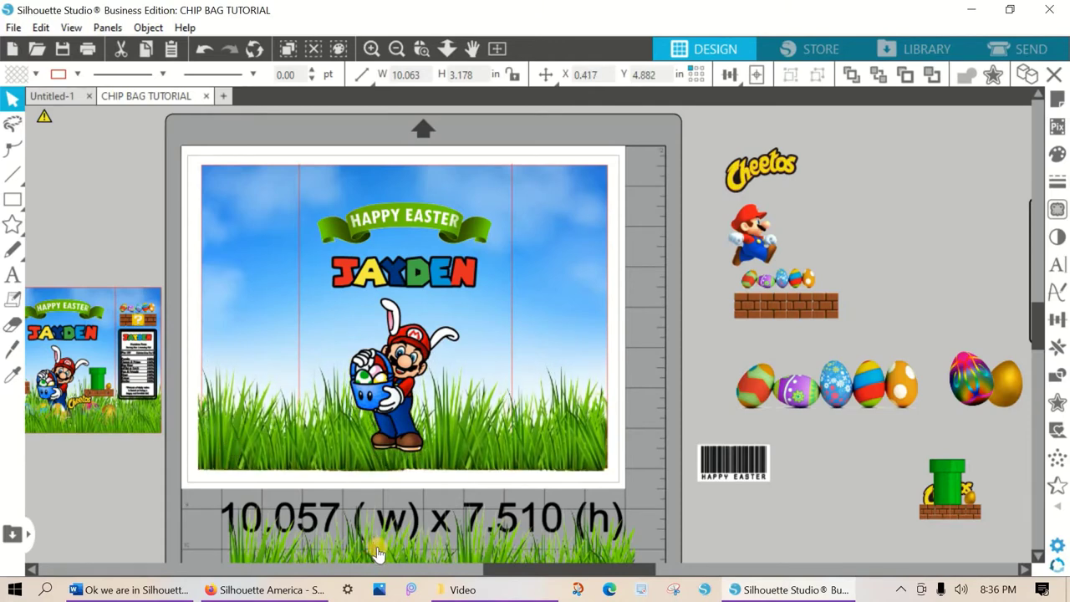
{"action": "left_click_drag", "start_coordinate": [373, 493], "coordinate": [350, 433]}
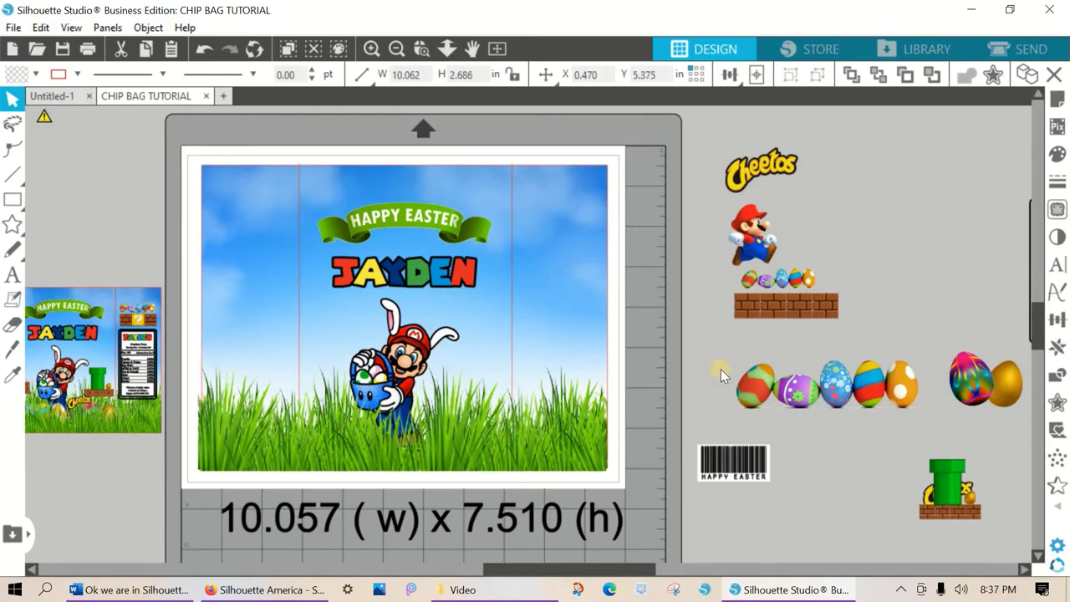
Step: Copy and paste the Easter egg row to make a duplicate
{"action": "left_click_drag", "start_coordinate": [751, 394], "coordinate": [705, 417]}
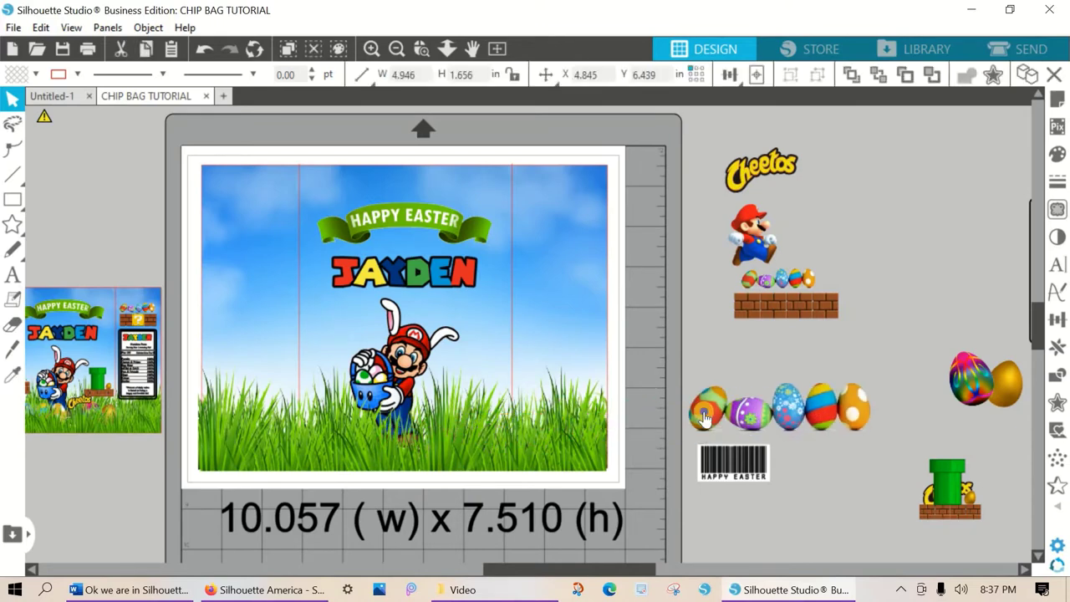
{"action": "right_click", "coordinate": [705, 418]}
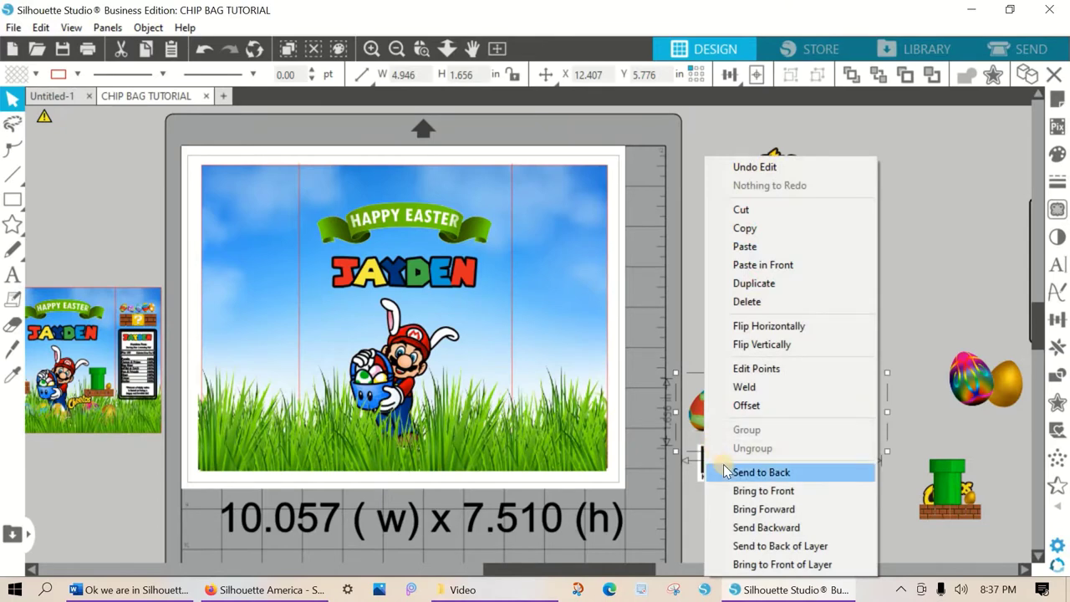
{"action": "left_click", "coordinate": [744, 227]}
{"action": "right_click", "coordinate": [889, 250]}
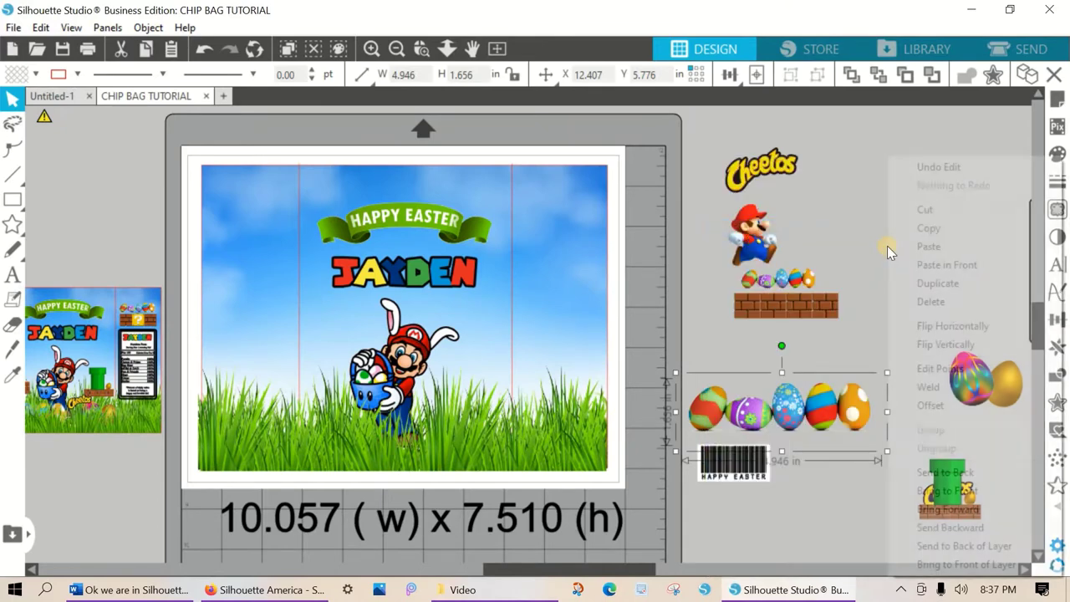
{"action": "left_click", "coordinate": [928, 246]}
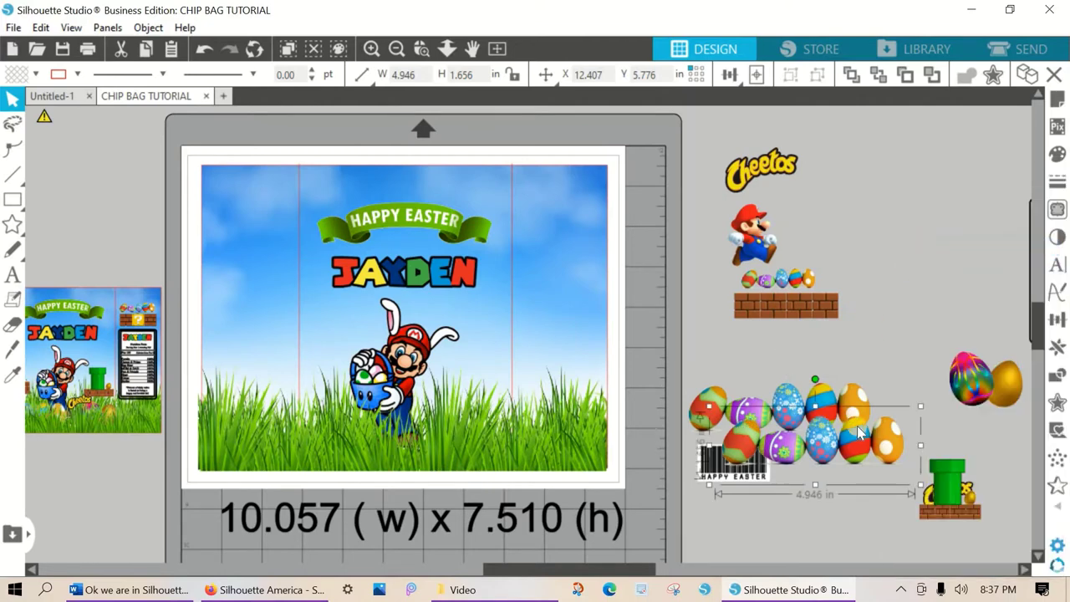
Step: Enlarge an egg row slightly and set it into the grass at the bag's bottom
{"action": "left_click_drag", "start_coordinate": [669, 452], "coordinate": [720, 333]}
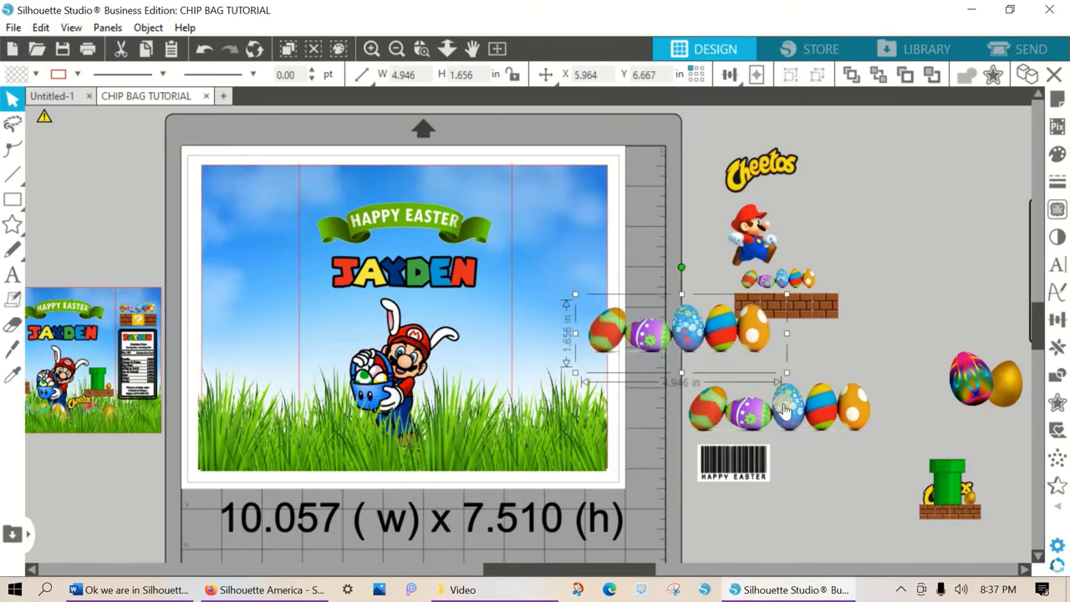
{"action": "left_click_drag", "start_coordinate": [701, 419], "coordinate": [660, 420]}
{"action": "left_click_drag", "start_coordinate": [728, 370], "coordinate": [737, 368]}
{"action": "mouse_move", "coordinate": [604, 430]}
{"action": "left_mouse_down"}
{"action": "mouse_move", "coordinate": [531, 437]}
{"action": "mouse_move", "coordinate": [583, 446]}
{"action": "mouse_move", "coordinate": [587, 432]}
{"action": "left_mouse_up"}
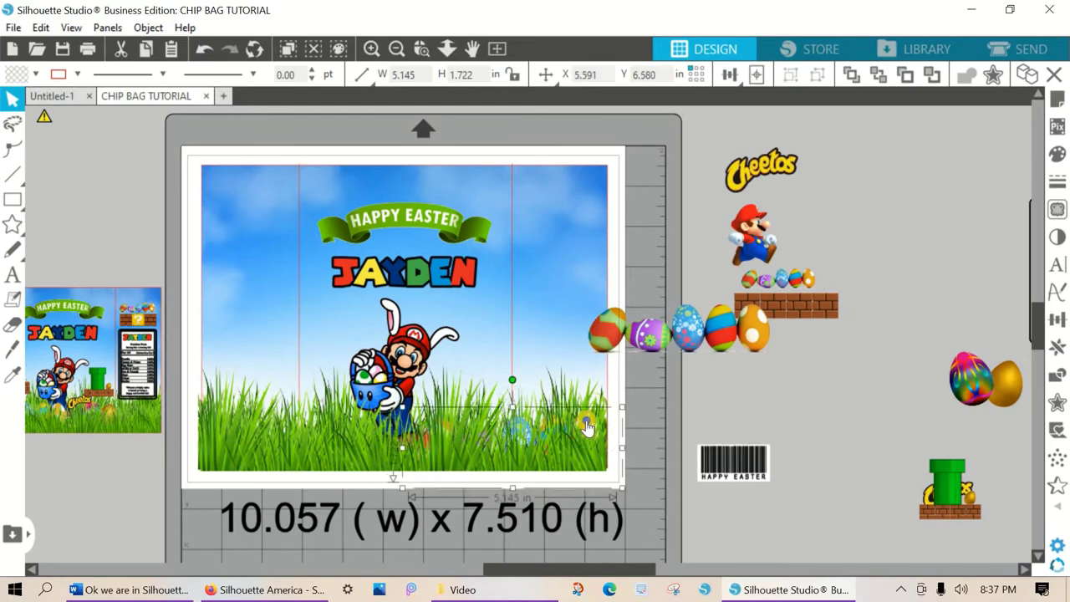
Step: Shift the egg row left along the bag's grass
{"action": "right_click", "coordinate": [588, 427]}
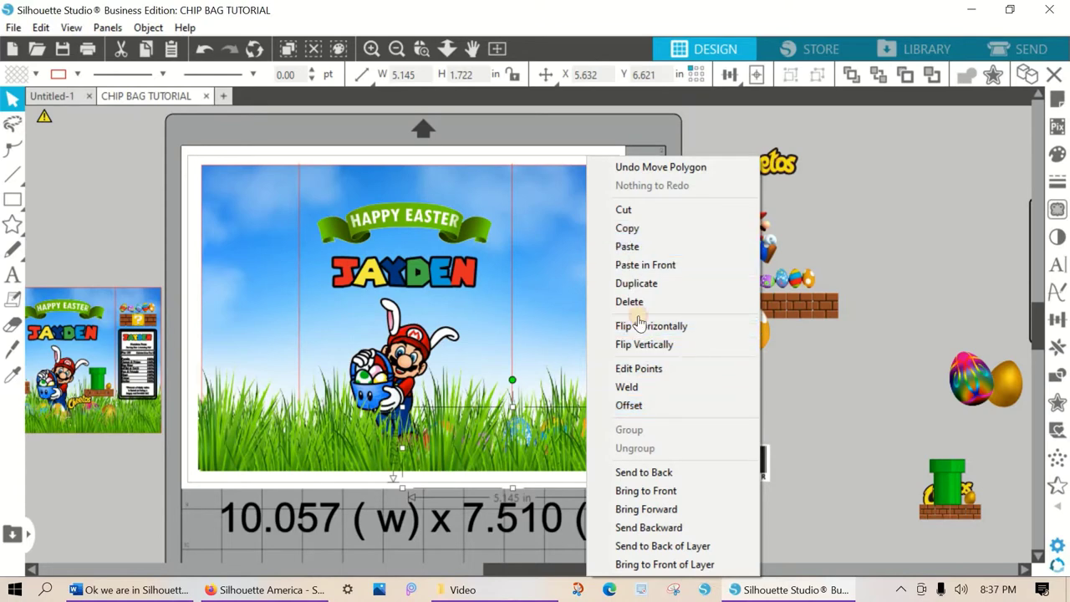
{"action": "left_click", "coordinate": [704, 391]}
{"action": "right_click", "coordinate": [703, 395]}
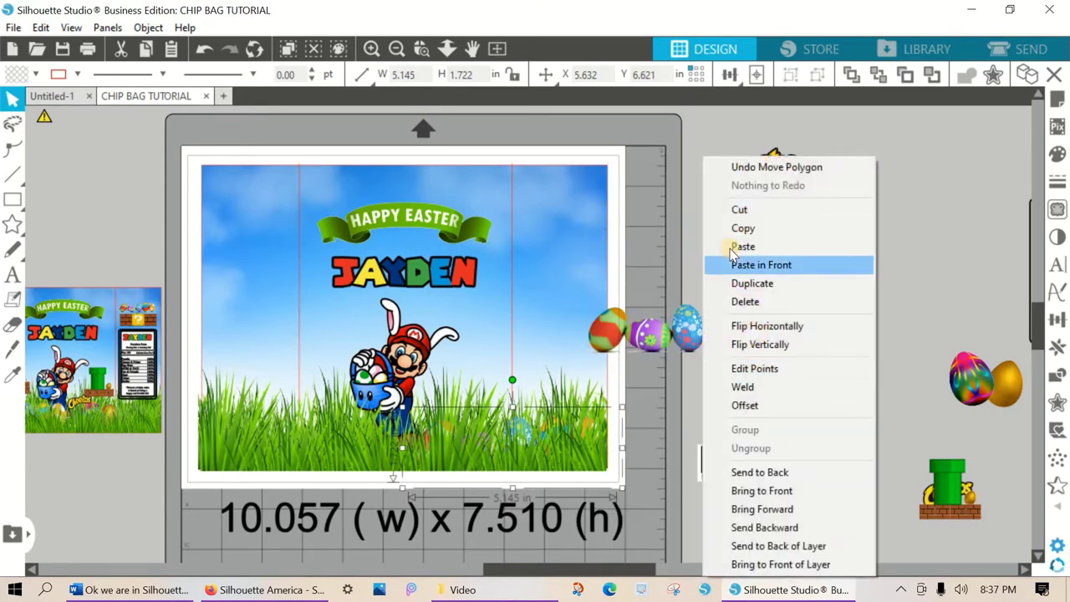
{"action": "left_click", "coordinate": [675, 398]}
{"action": "left_click_drag", "start_coordinate": [579, 440], "coordinate": [404, 443]}
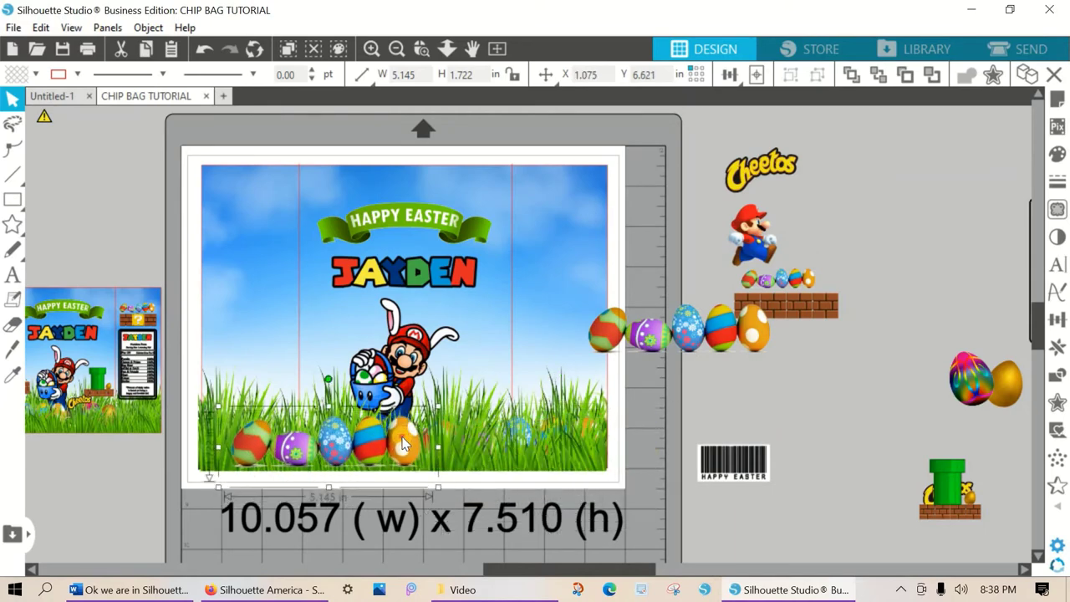
Step: Bring the grass image in front of the eggs
{"action": "left_click", "coordinate": [458, 452]}
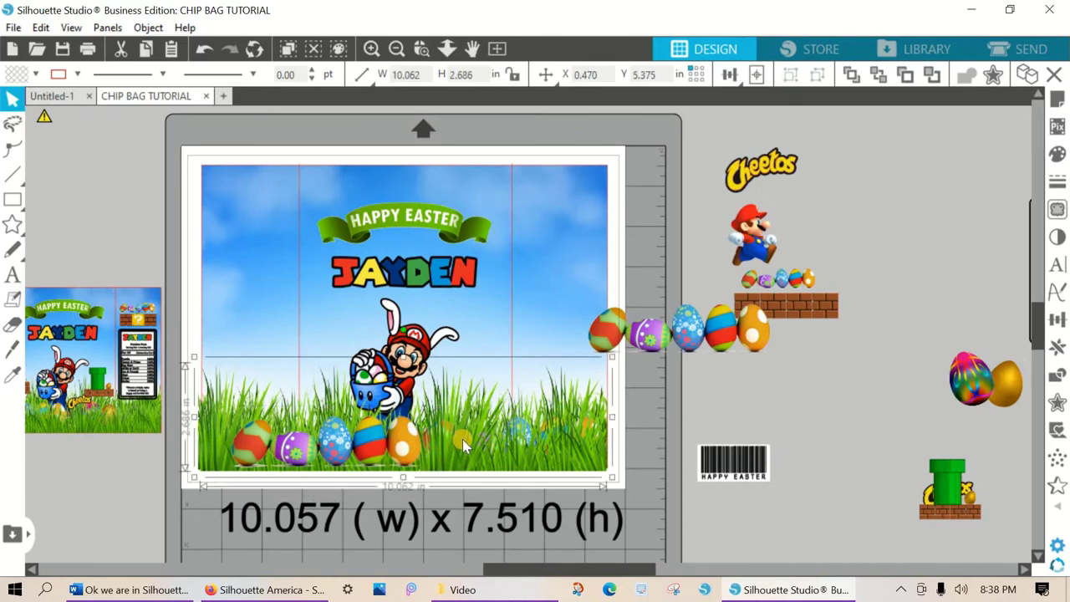
{"action": "right_click", "coordinate": [458, 449]}
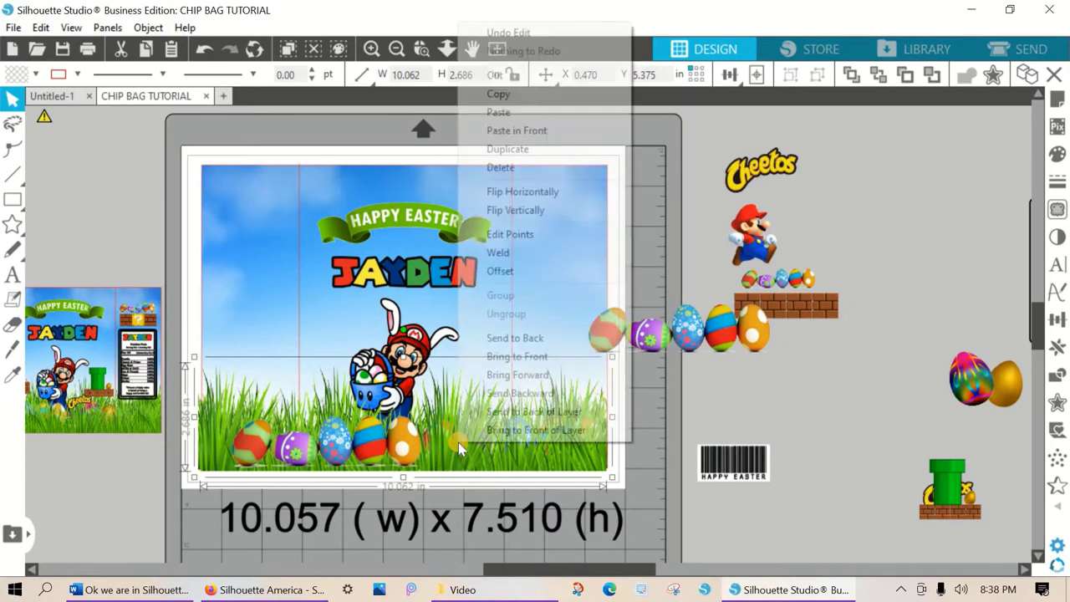
{"action": "left_click", "coordinate": [494, 359]}
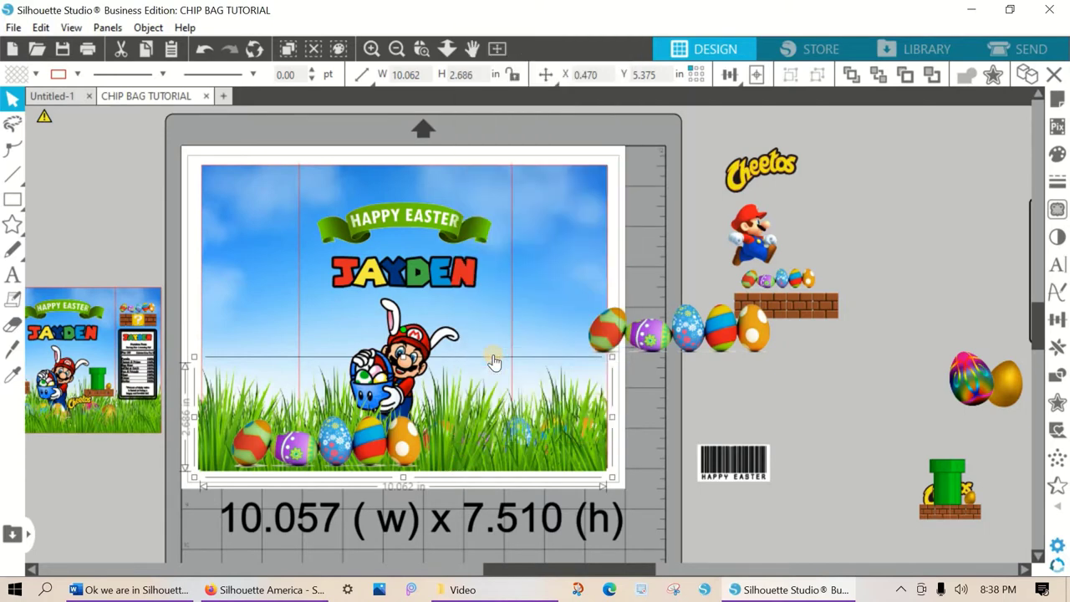
Step: Tuck the rainbow and gold egg pair into the grass at the bag's lower left
{"action": "left_click", "coordinate": [737, 406]}
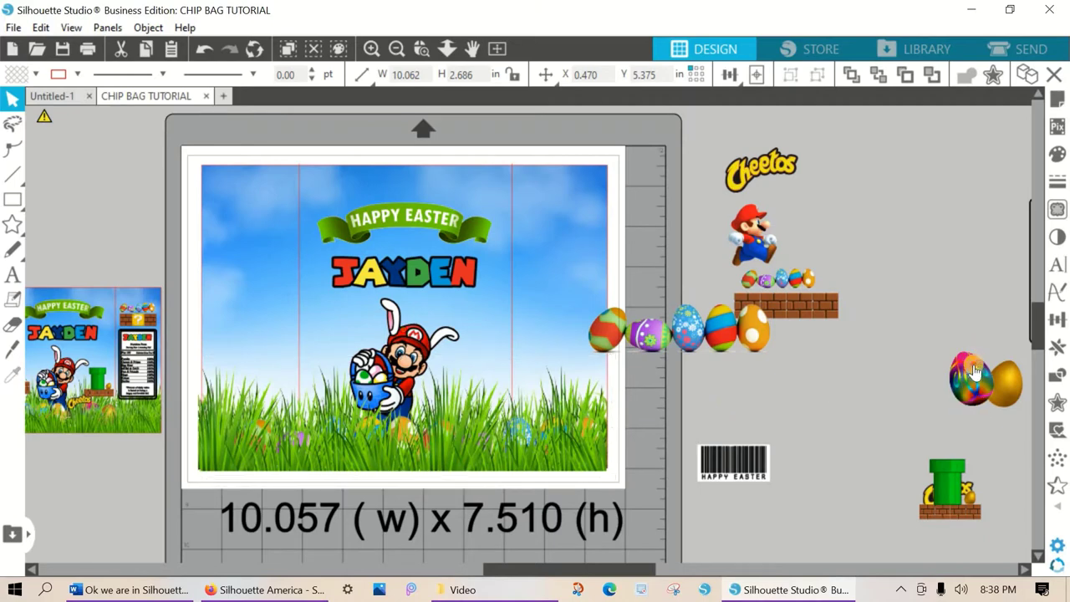
{"action": "left_click_drag", "start_coordinate": [973, 372], "coordinate": [230, 418]}
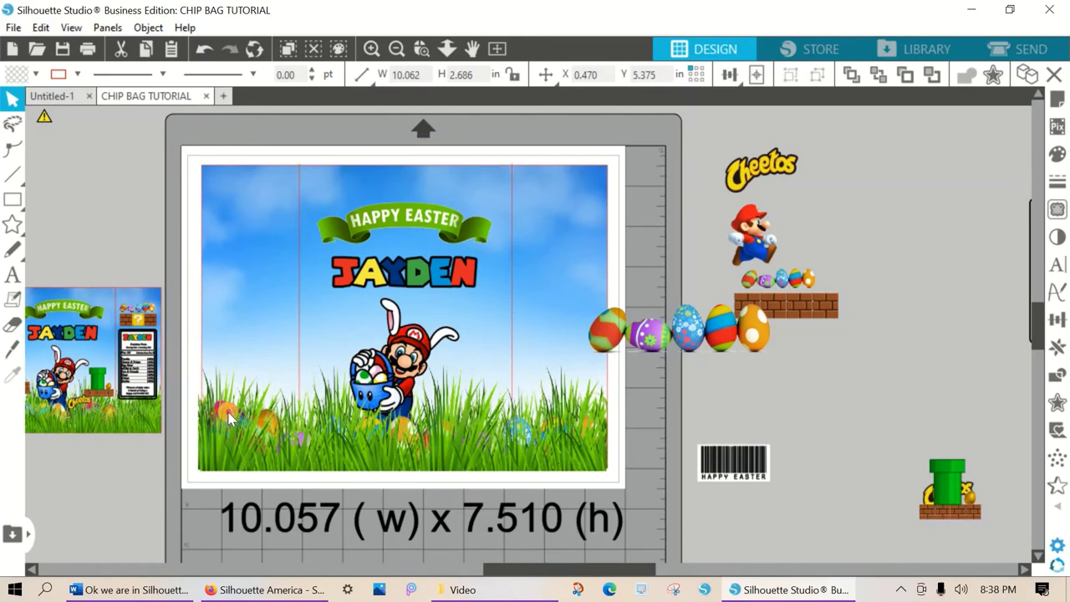
{"action": "left_click", "coordinate": [230, 418]}
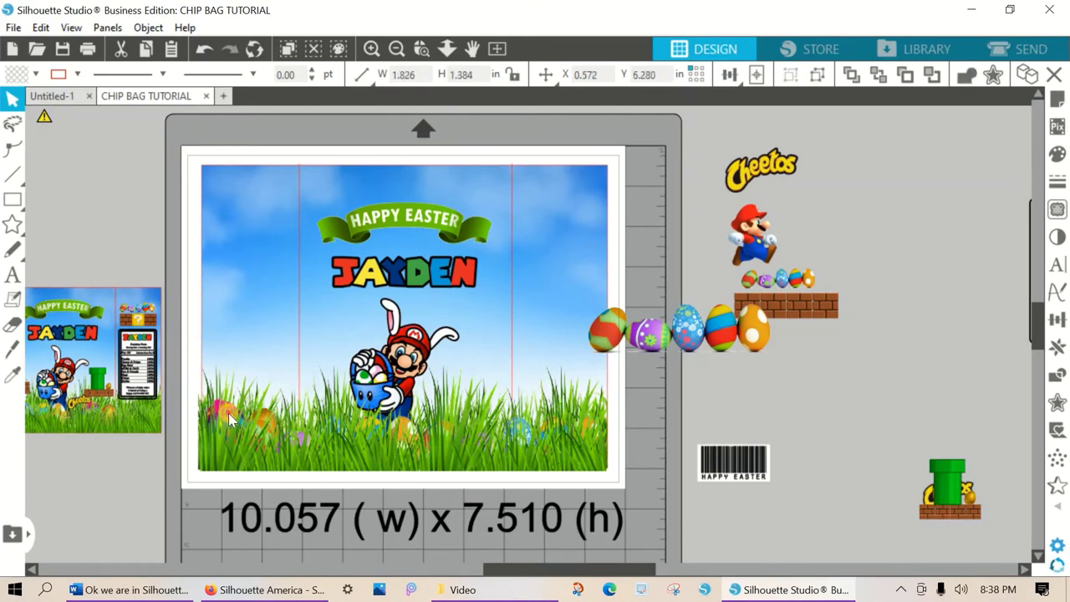
{"action": "key", "text": "Escape"}
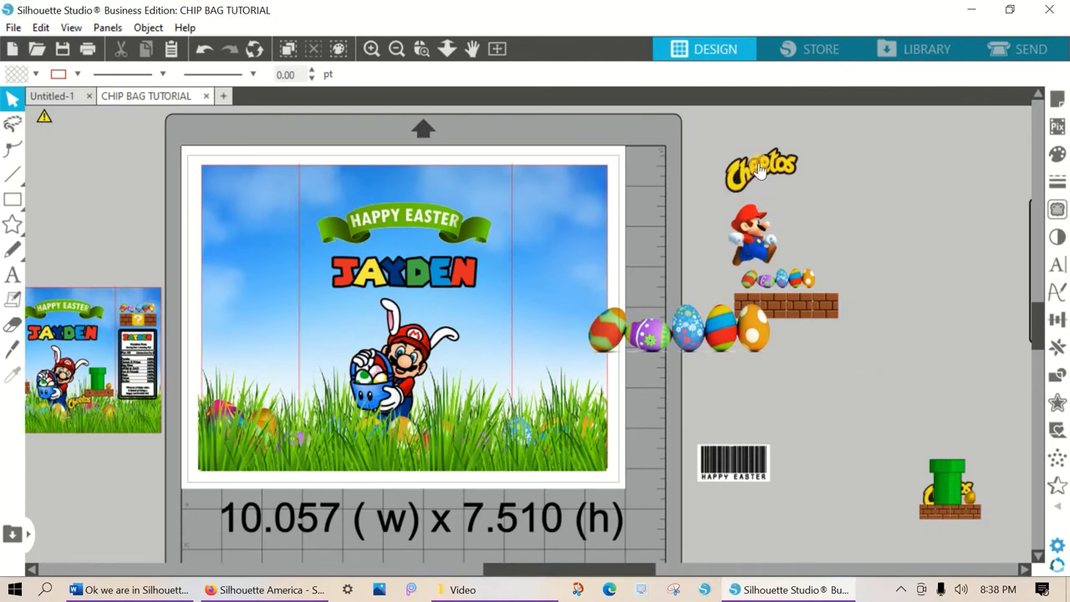
Step: Place the Cheetos logo at the top left and delete the spare egg row
{"action": "left_click_drag", "start_coordinate": [663, 178], "coordinate": [248, 214]}
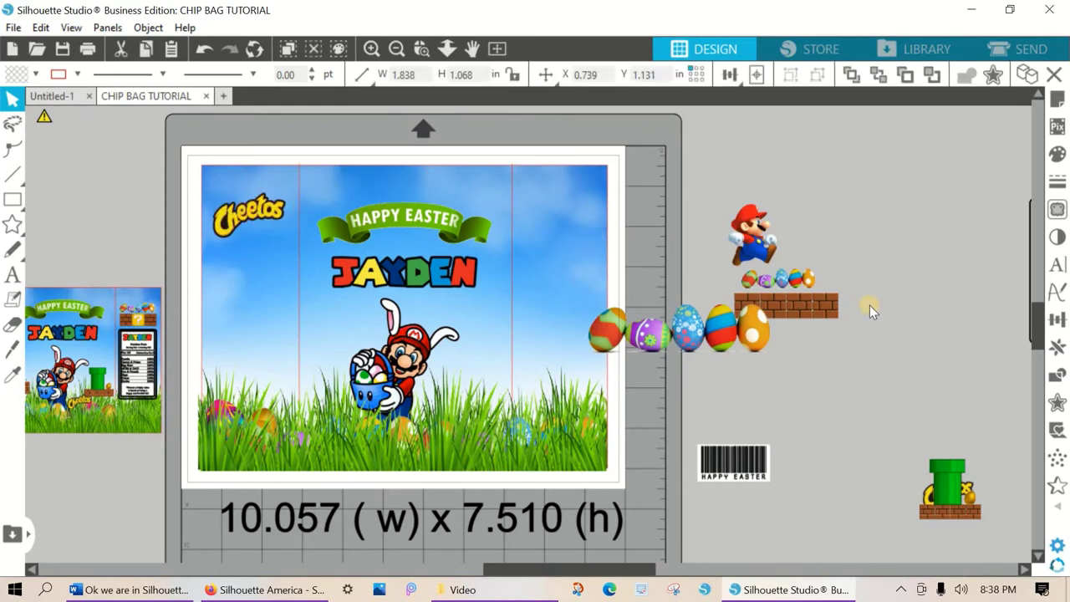
{"action": "left_click_drag", "start_coordinate": [854, 371], "coordinate": [859, 373]}
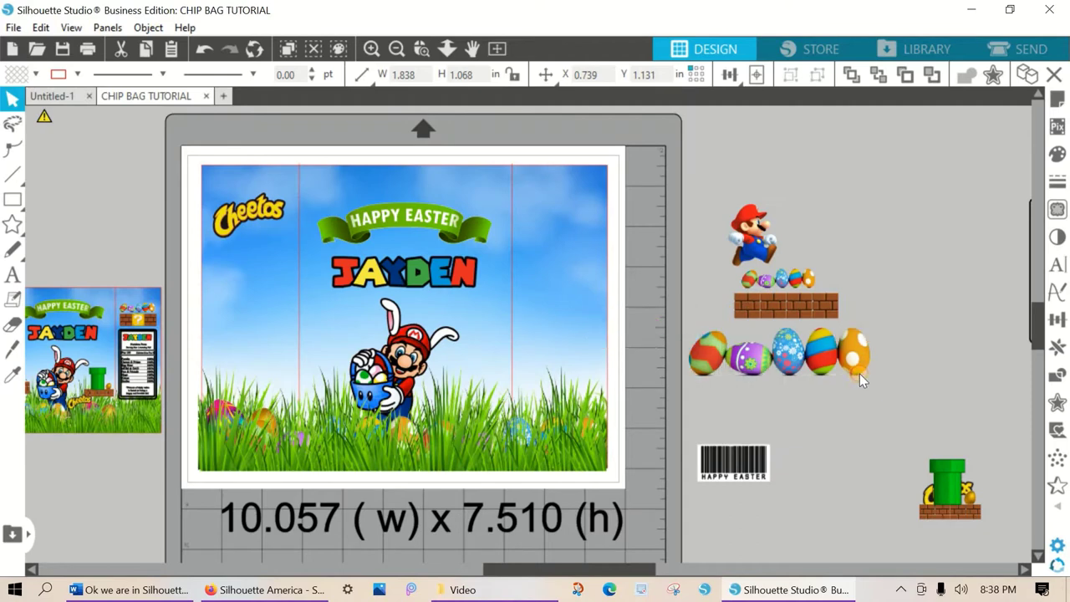
{"action": "left_click", "coordinate": [859, 372]}
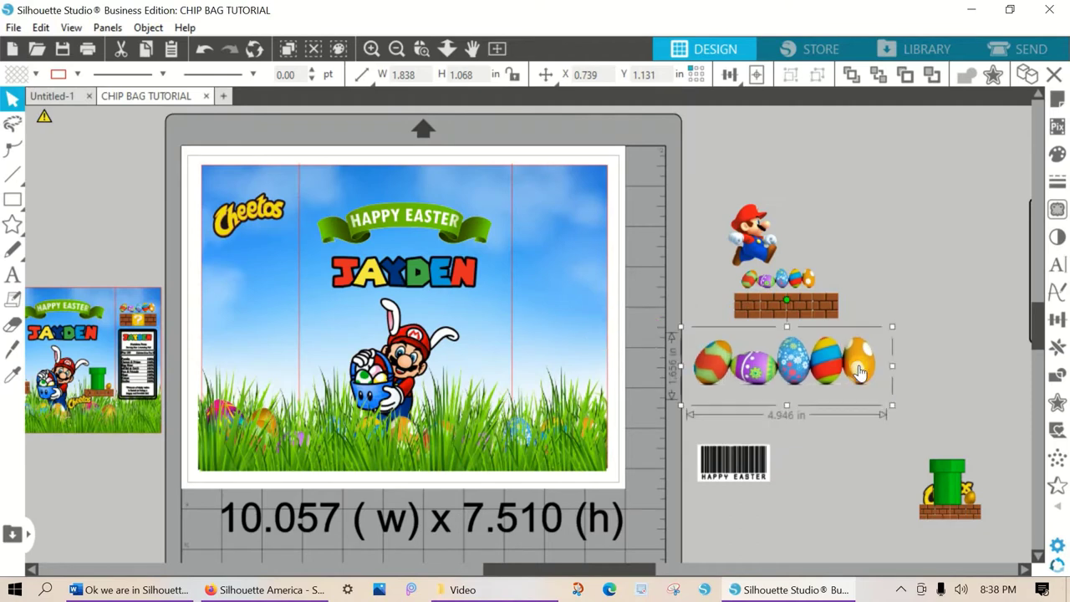
{"action": "key", "text": "Delete"}
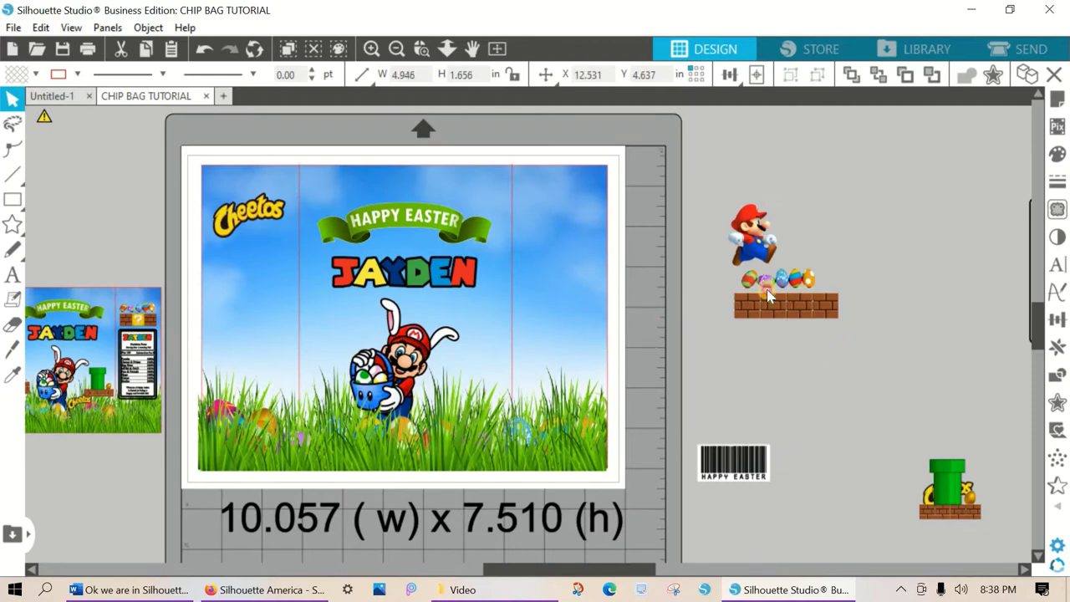
Step: Put the jumping Mario over eggs on bricks onto the bag's upper-left panel
{"action": "left_click", "coordinate": [714, 195]}
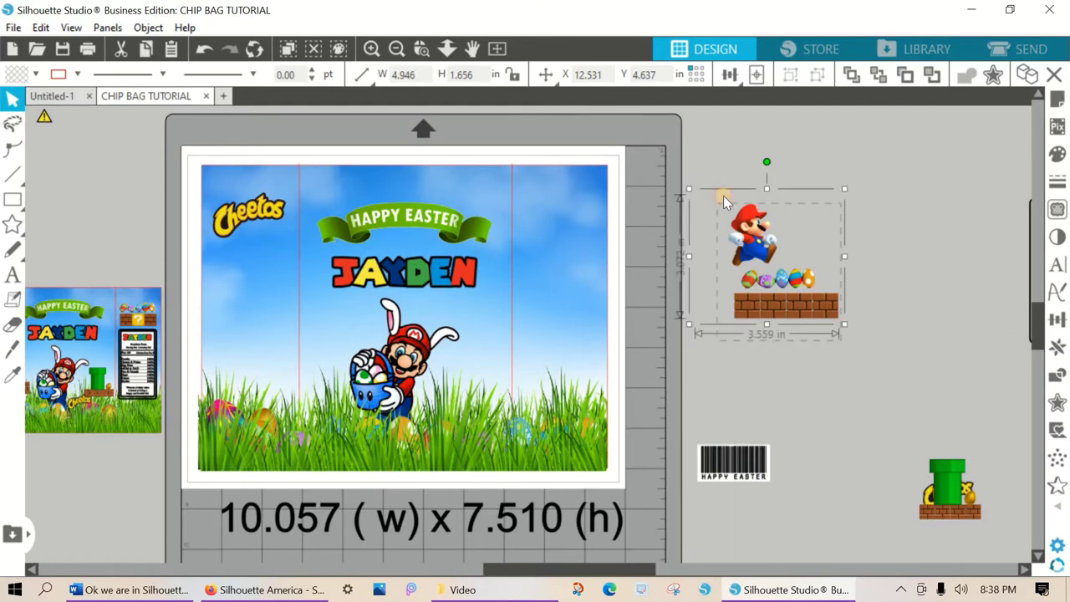
{"action": "right_click", "coordinate": [761, 225]}
{"action": "left_click_drag", "start_coordinate": [755, 238], "coordinate": [240, 291]}
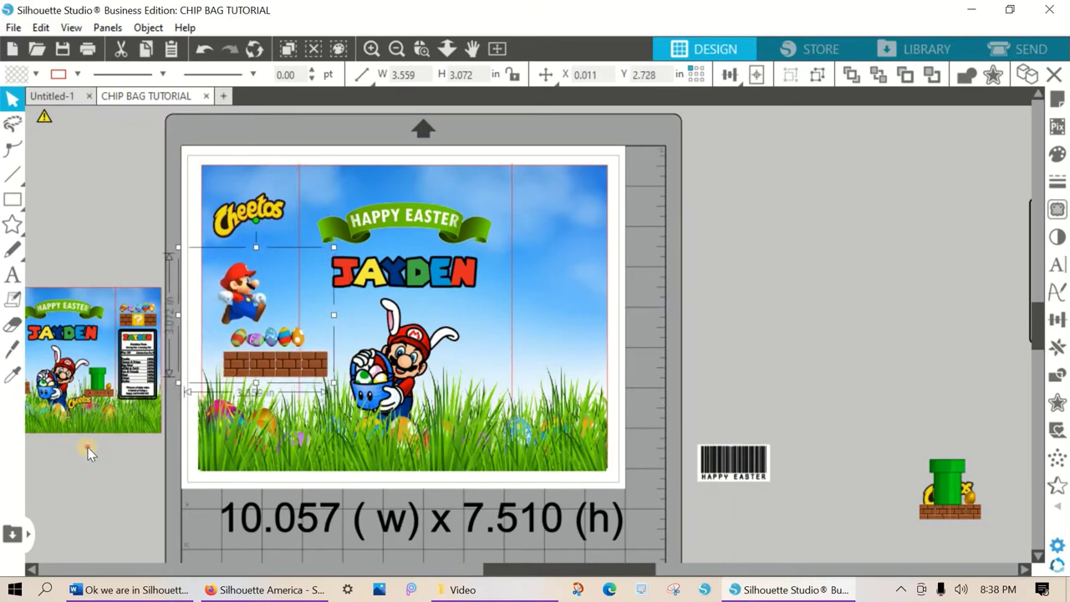
{"action": "scroll", "coordinate": [528, 335], "scroll_direction": "down", "scroll_amount": 2}
{"action": "scroll", "coordinate": [529, 334], "scroll_direction": "left", "scroll_amount": 2}
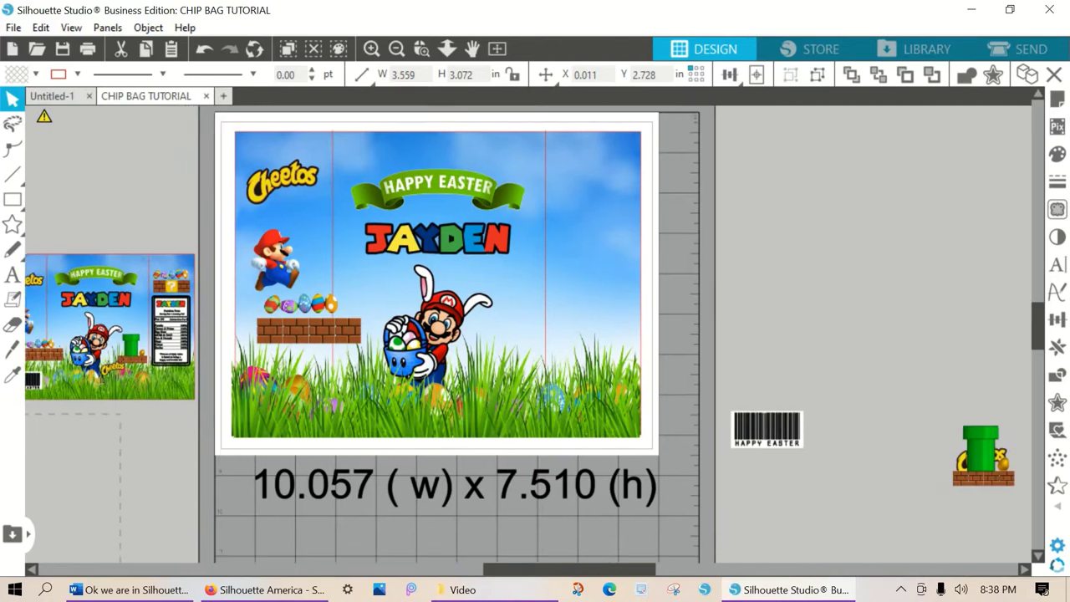
{"action": "scroll", "coordinate": [528, 334], "scroll_direction": "left", "scroll_amount": 2}
{"action": "left_click", "coordinate": [225, 251]}
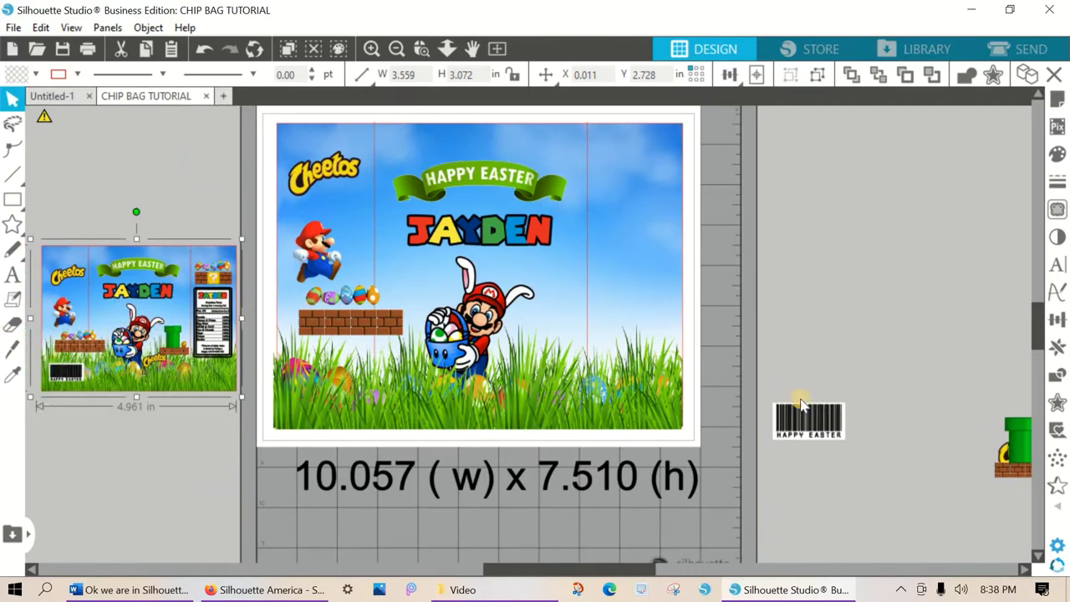
Step: Bring the HAPPY EASTER barcode beside the mat and change its stacking order
{"action": "left_click_drag", "start_coordinate": [806, 420], "coordinate": [426, 371]}
{"action": "left_click_drag", "start_coordinate": [767, 361], "coordinate": [769, 361]}
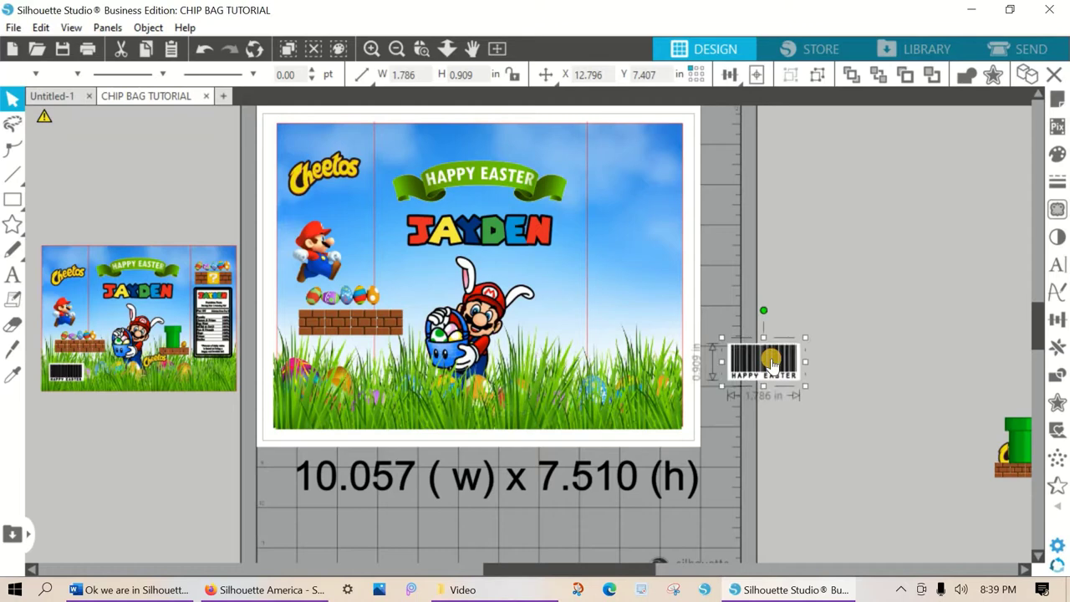
{"action": "right_click", "coordinate": [772, 363]}
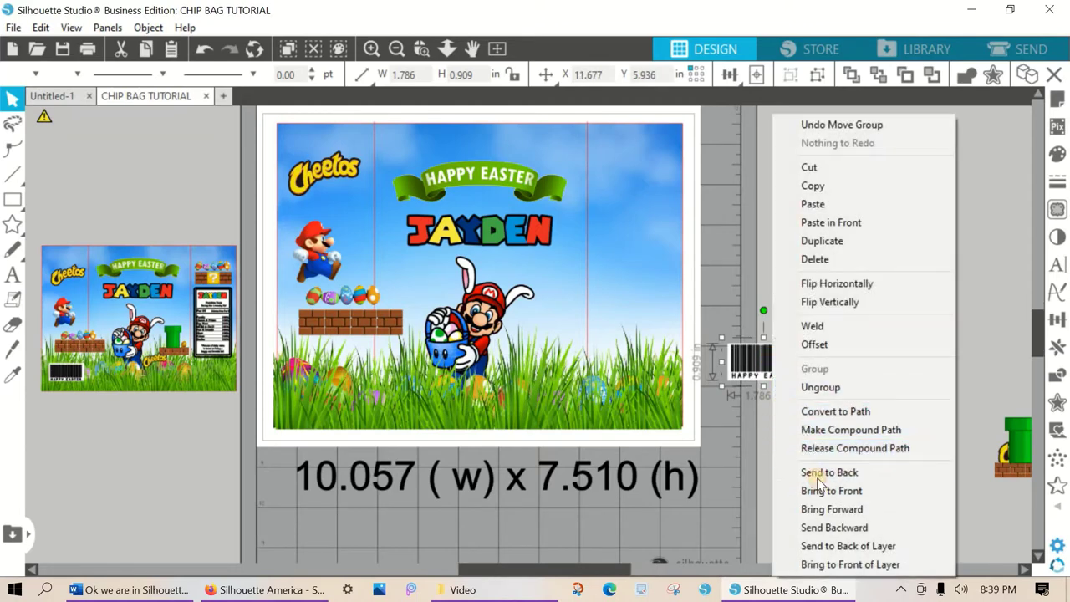
{"action": "left_click", "coordinate": [813, 473]}
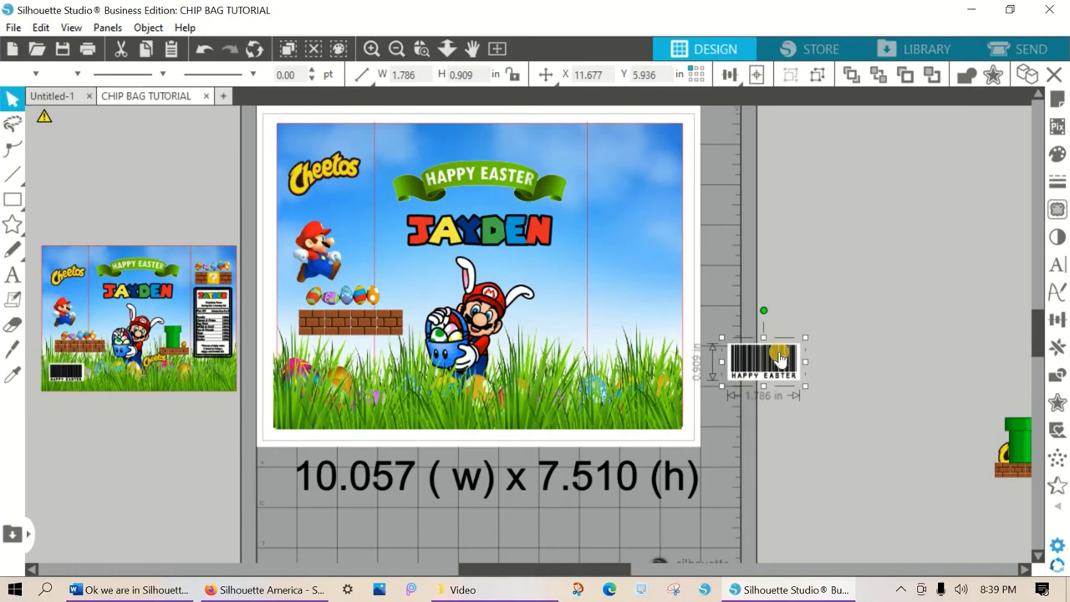
Step: Set the barcode in the lower-left grass and the green pipe on bricks right of Mario
{"action": "left_click_drag", "start_coordinate": [724, 347], "coordinate": [339, 395]}
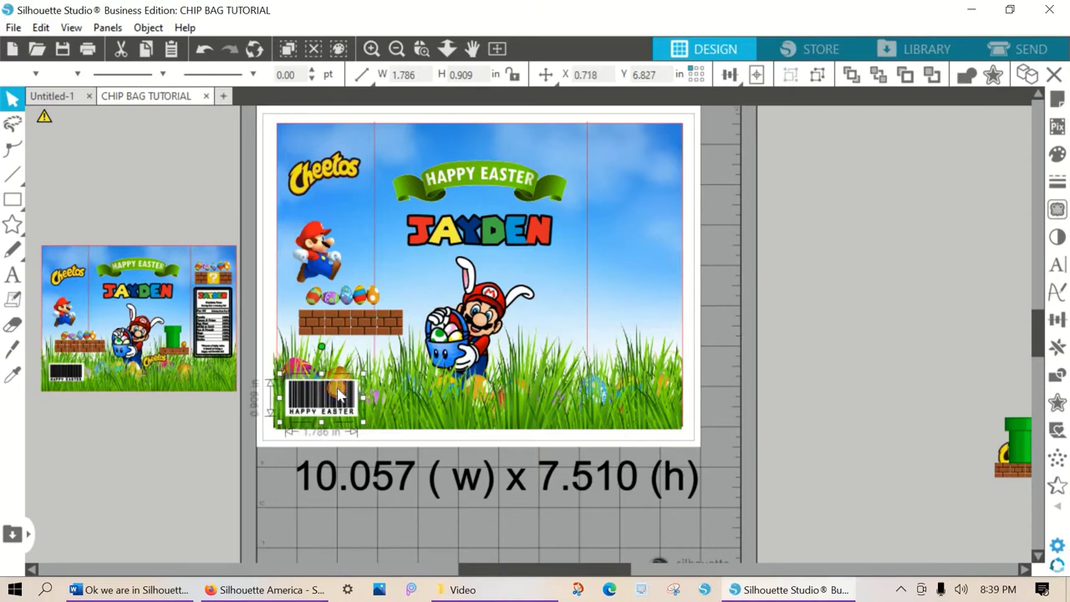
{"action": "left_click_drag", "start_coordinate": [338, 394], "coordinate": [338, 393]}
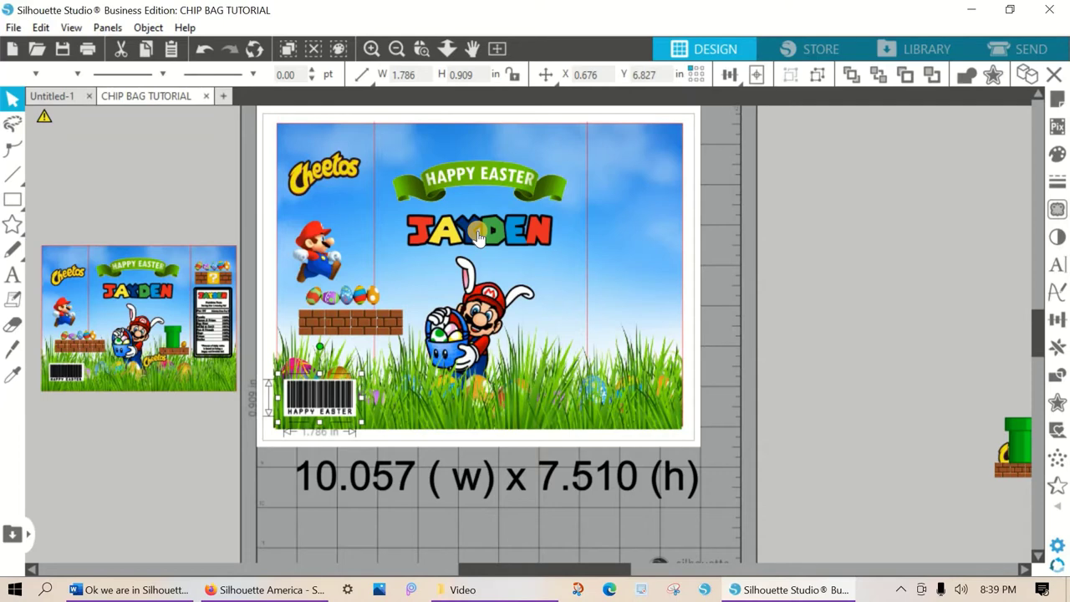
{"action": "left_click_drag", "start_coordinate": [615, 573], "coordinate": [653, 577]}
{"action": "left_click_drag", "start_coordinate": [920, 458], "coordinate": [443, 344]}
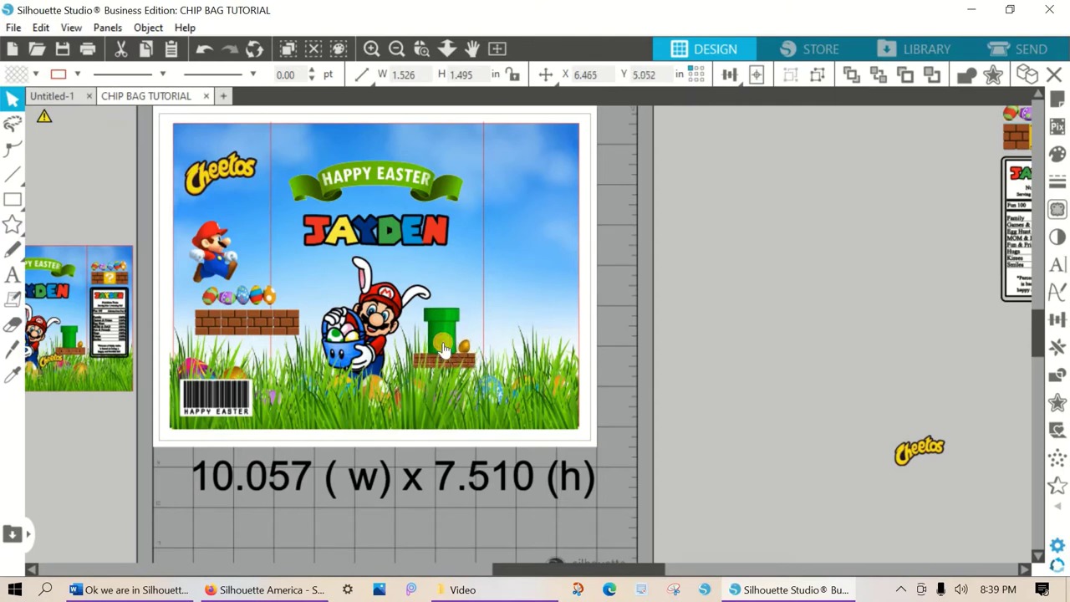
Step: Bring the small Cheetos logo to front against the green pipe, then nudge Mario's group up
{"action": "left_click", "coordinate": [779, 407]}
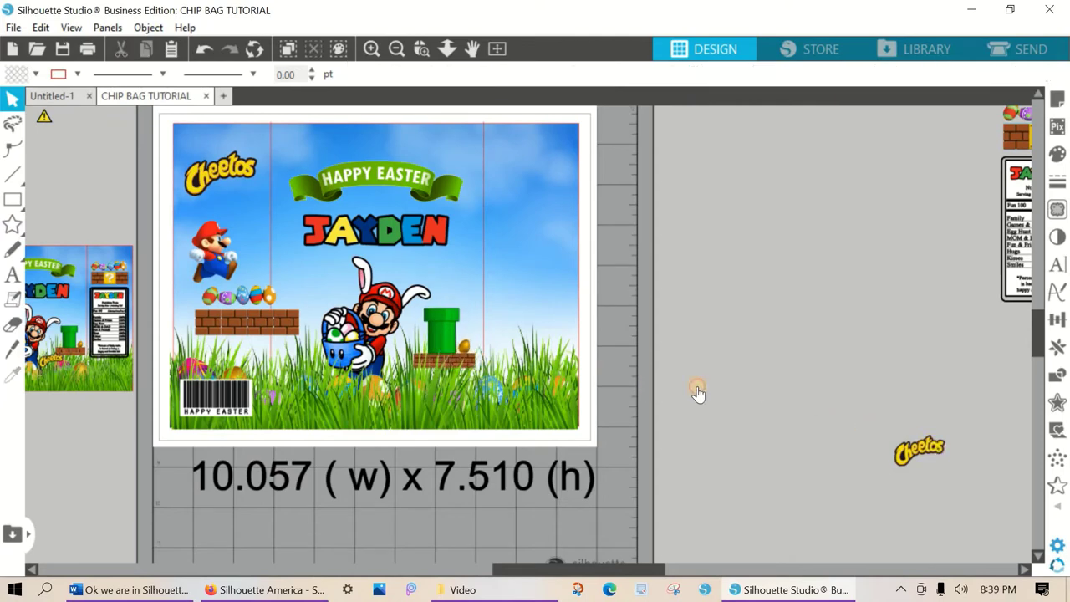
{"action": "left_click_drag", "start_coordinate": [485, 337], "coordinate": [687, 344]}
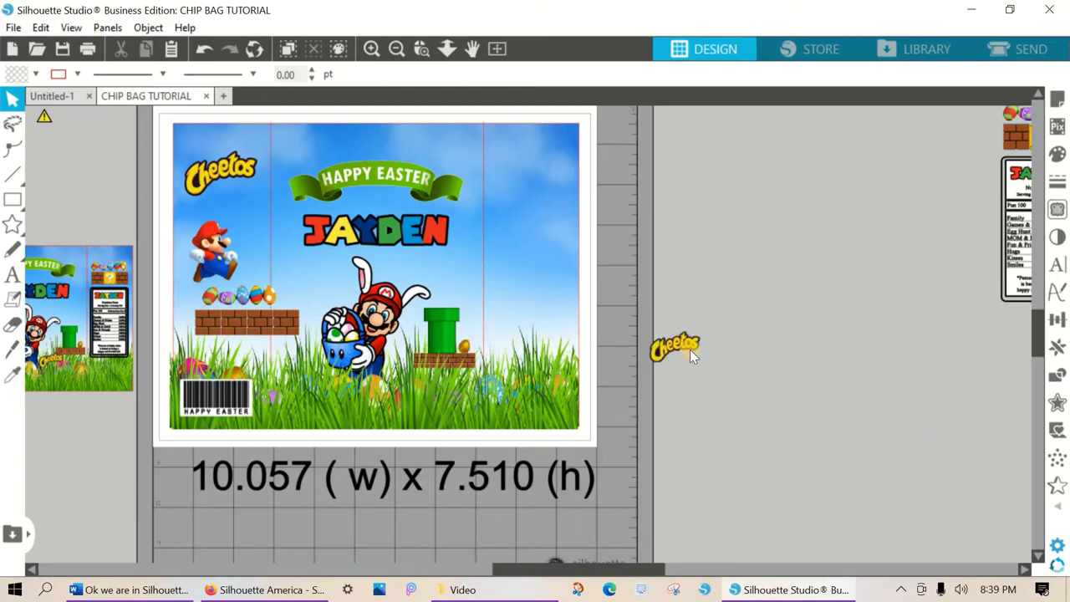
{"action": "right_click", "coordinate": [690, 355]}
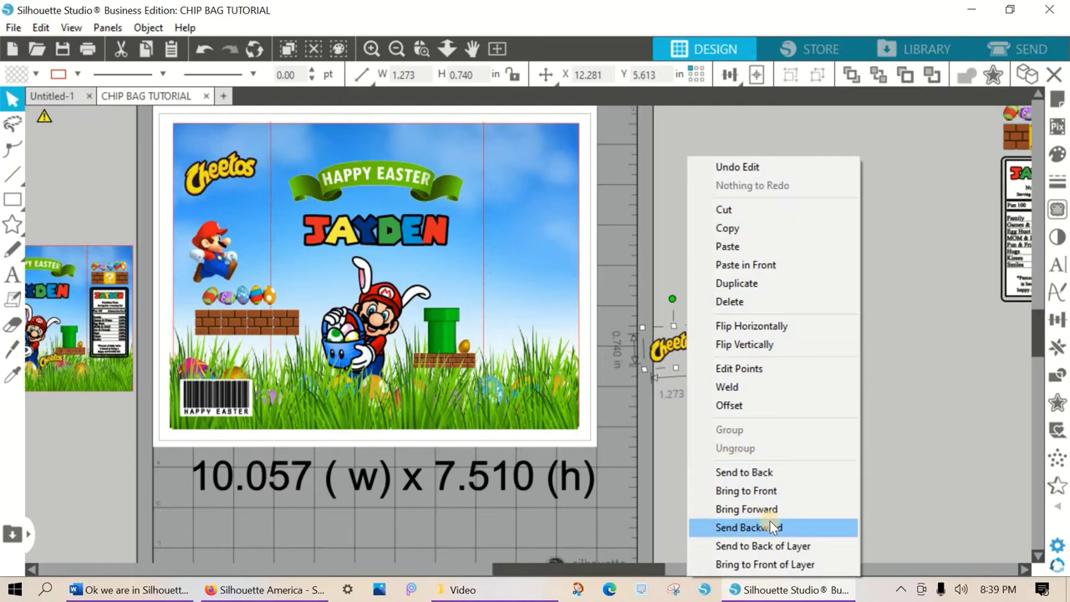
{"action": "left_click", "coordinate": [743, 490]}
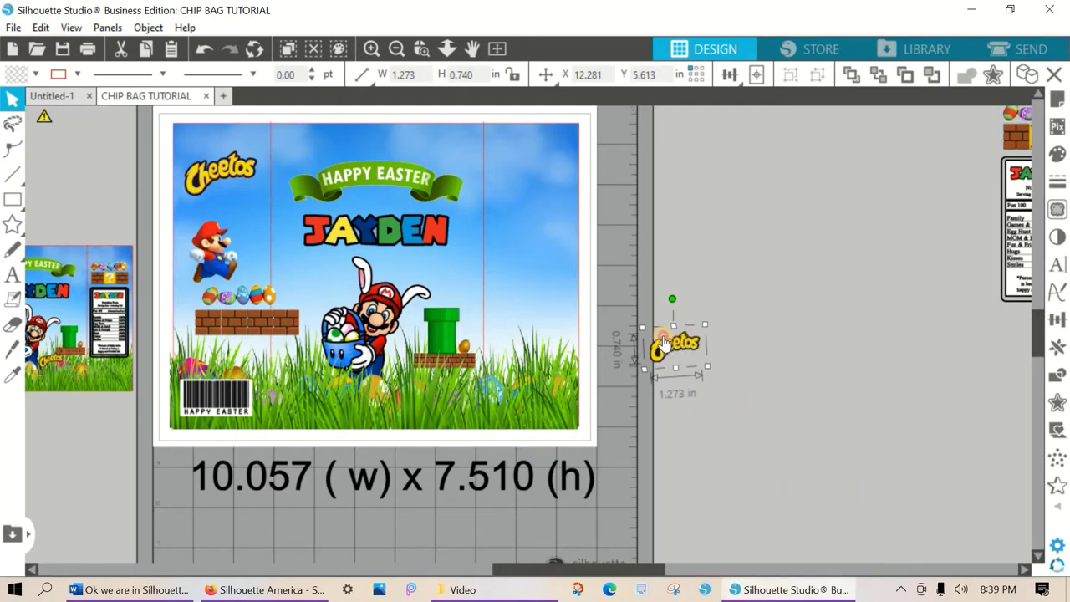
{"action": "left_click_drag", "start_coordinate": [513, 325], "coordinate": [456, 336]}
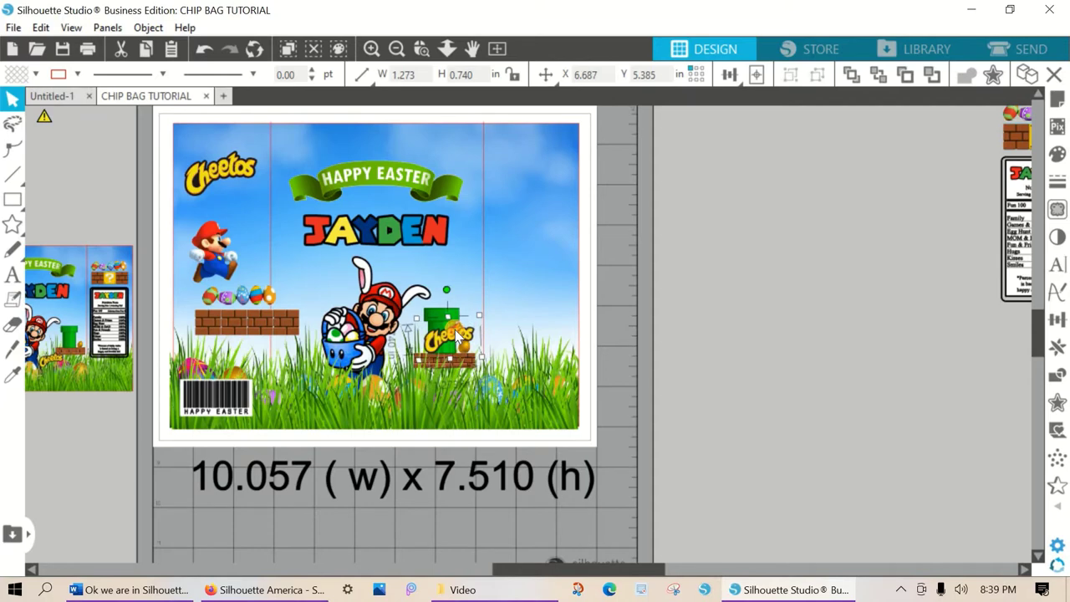
{"action": "left_click", "coordinate": [399, 299]}
{"action": "left_click_drag", "start_coordinate": [402, 302], "coordinate": [404, 300]}
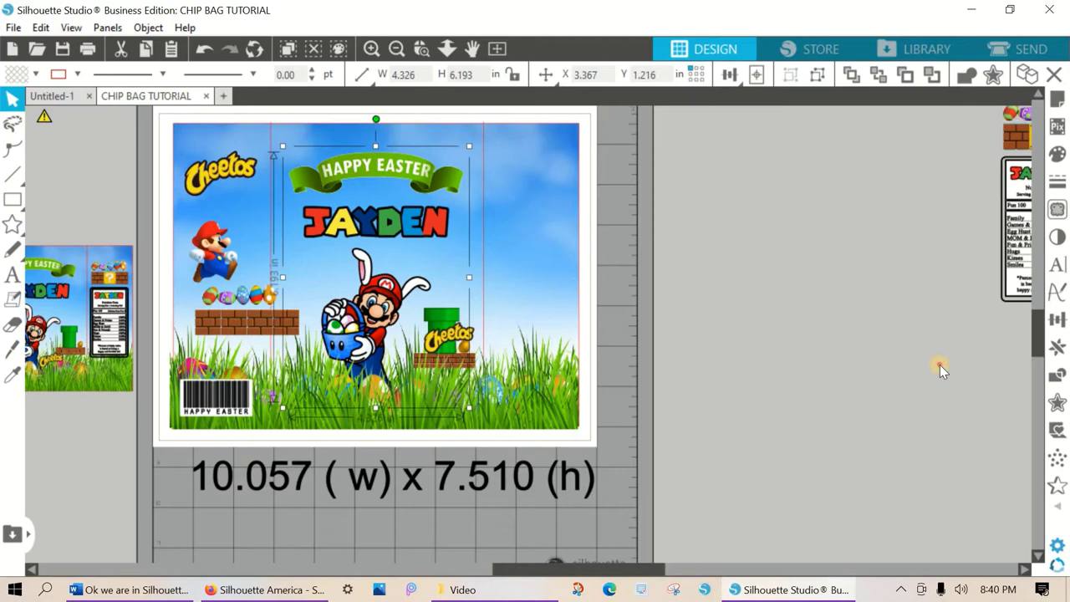
Step: Move the eggs, question-block bricks and nutrition facts label group onto the bag's right back panel
{"action": "left_click_drag", "start_coordinate": [942, 370], "coordinate": [912, 201]}
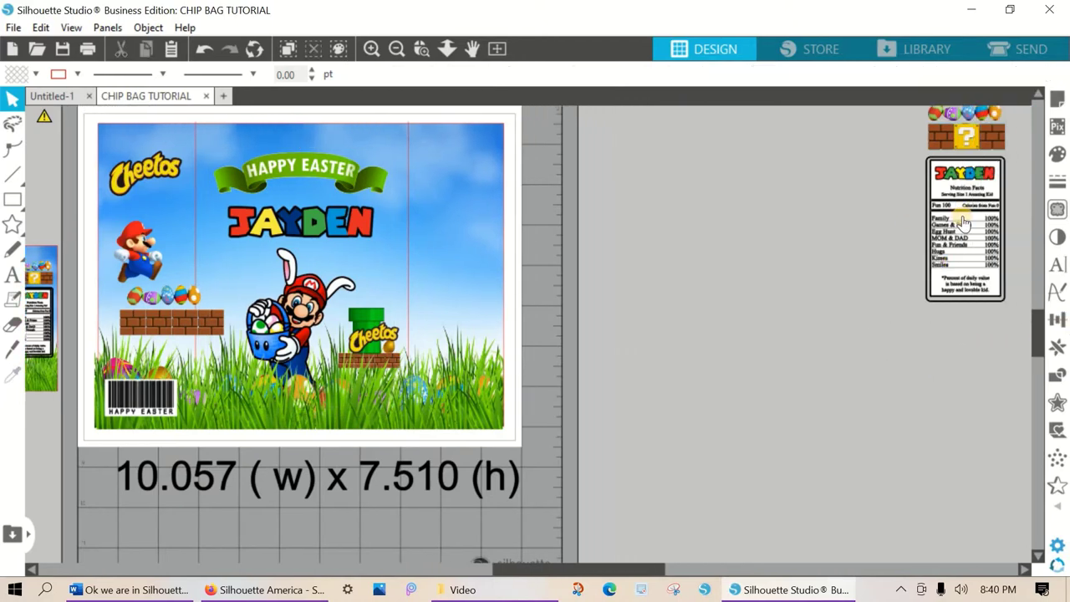
{"action": "scroll", "coordinate": [963, 221], "scroll_direction": "up", "scroll_amount": 2}
{"action": "left_click_drag", "start_coordinate": [971, 218], "coordinate": [464, 260]}
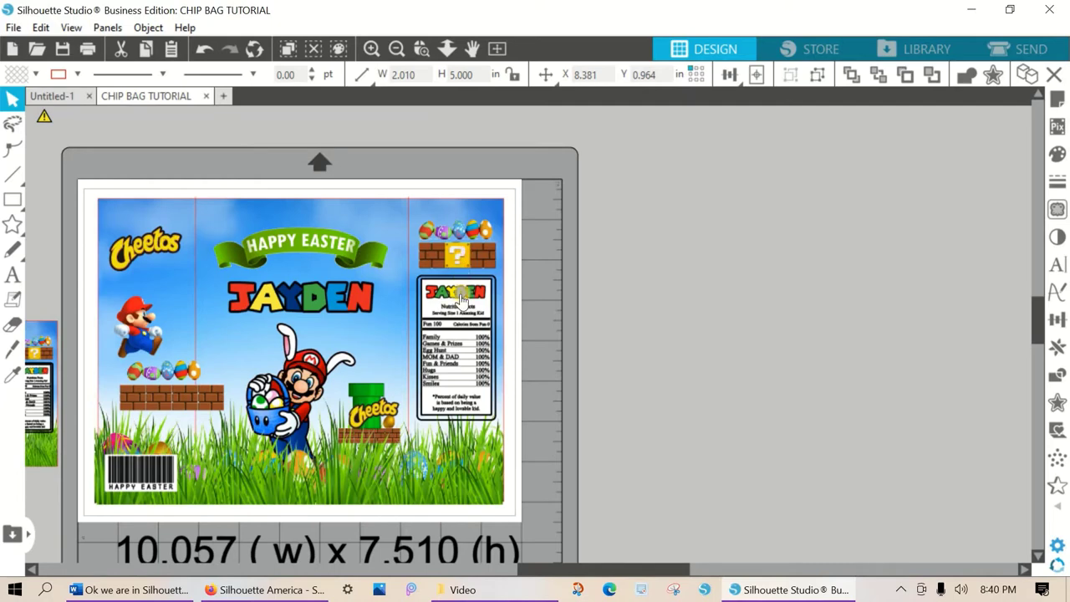
{"action": "left_click", "coordinate": [460, 341]}
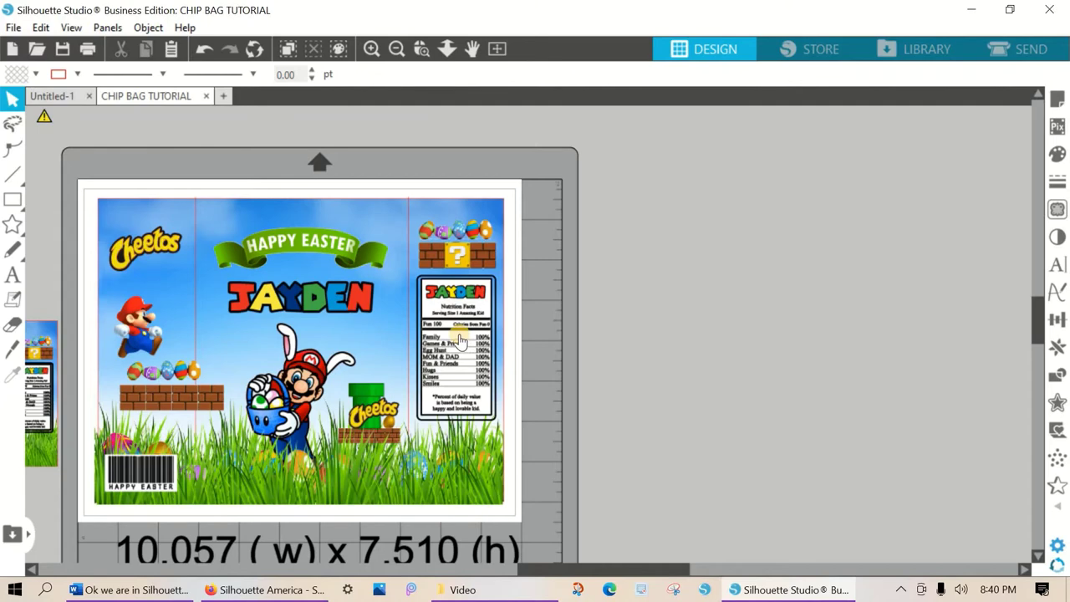